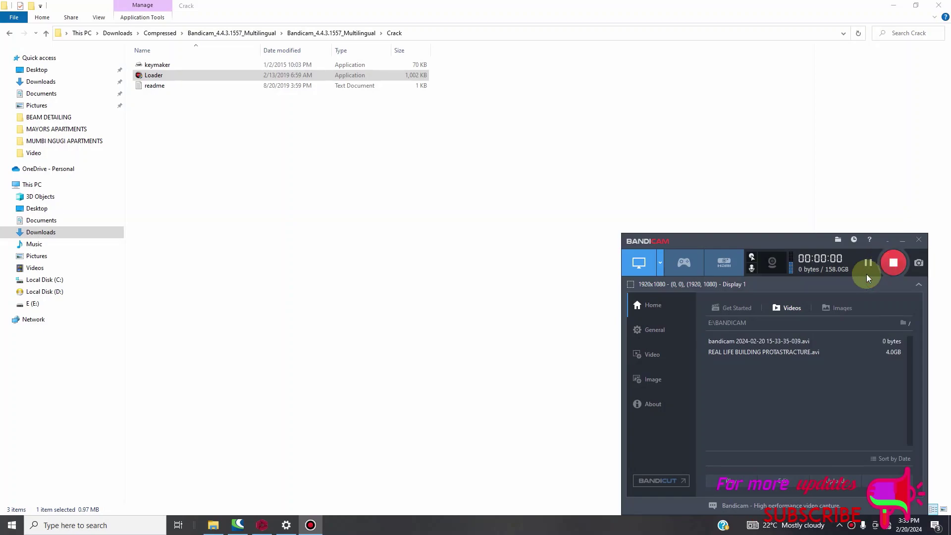
Close the Crack folder window and the Windows Settings window to return to the building model.
{"action": "left_click", "coordinate": [886, 243]}
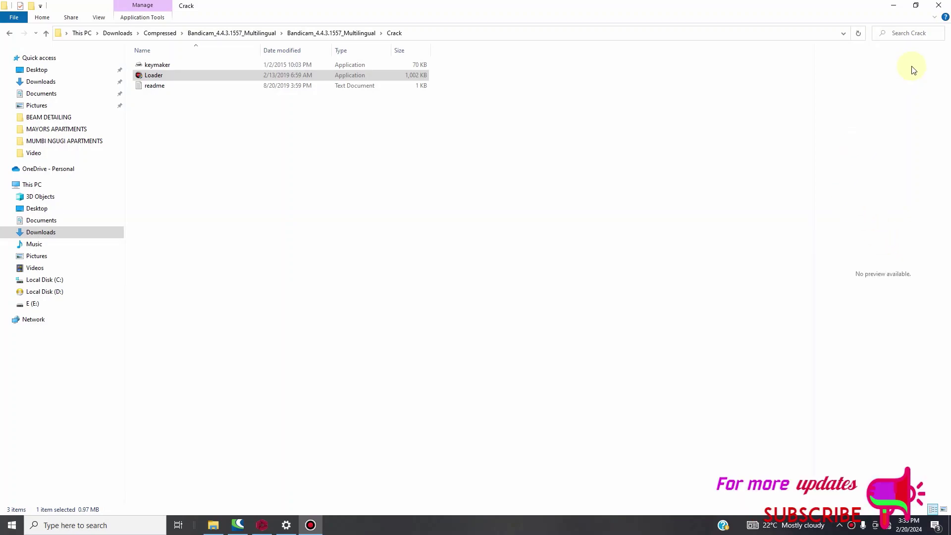
{"action": "left_click", "coordinate": [939, 5]}
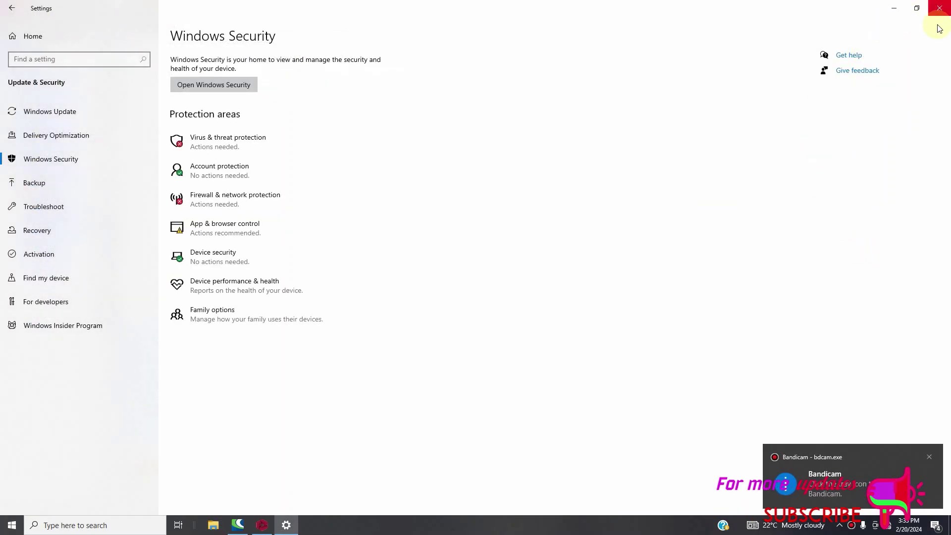
{"action": "left_click", "coordinate": [940, 8]}
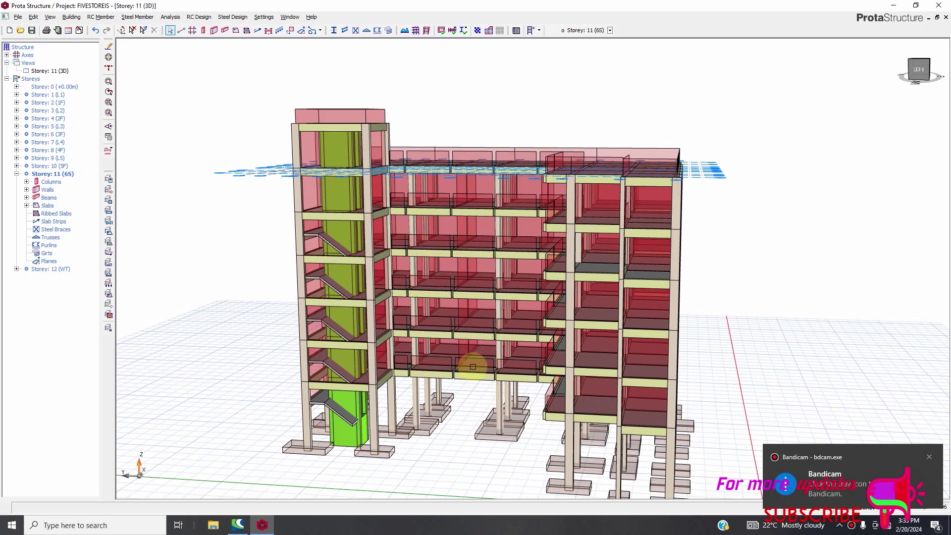
{"action": "scroll", "coordinate": [426, 311], "scroll_direction": "up", "scroll_amount": 3}
{"action": "scroll", "coordinate": [440, 315], "scroll_direction": "down", "scroll_amount": 5}
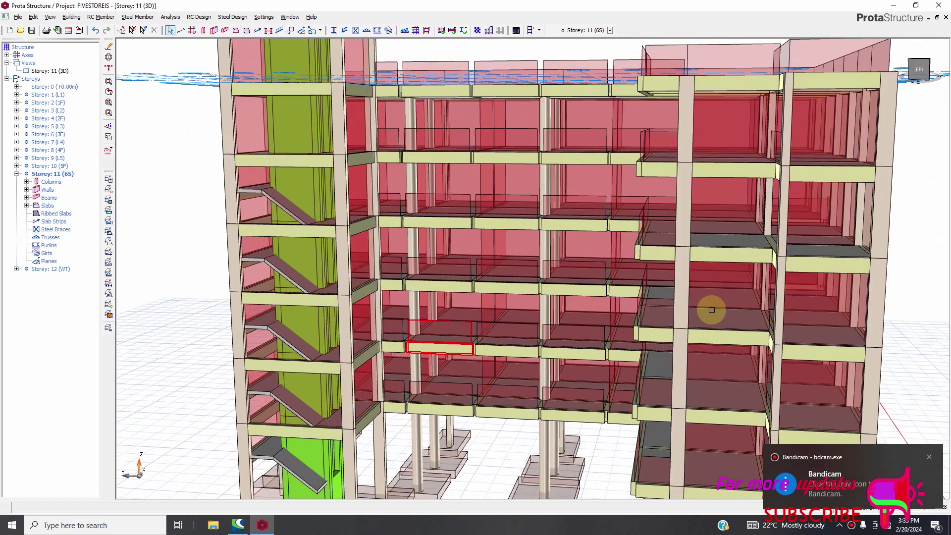
{"action": "left_click", "coordinate": [921, 74]}
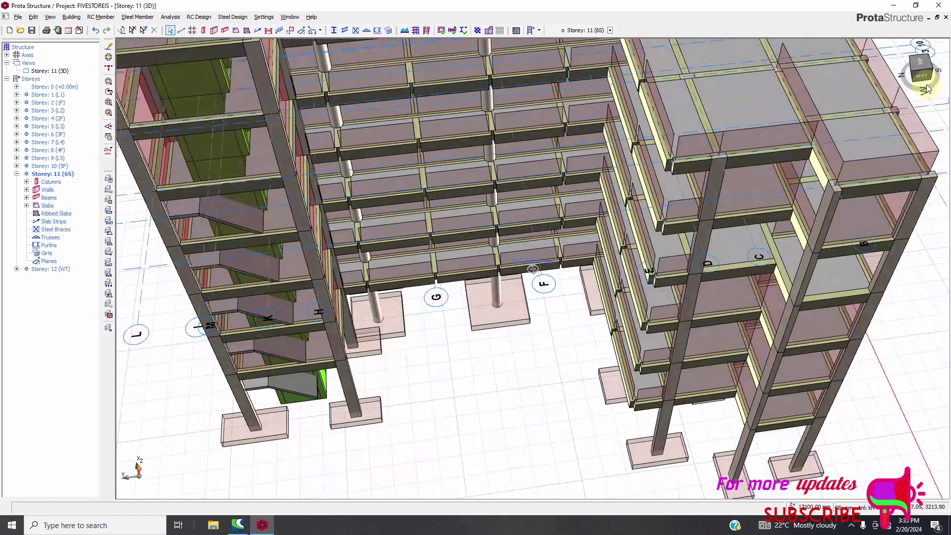
{"action": "scroll", "coordinate": [504, 298], "scroll_direction": "down", "scroll_amount": 1}
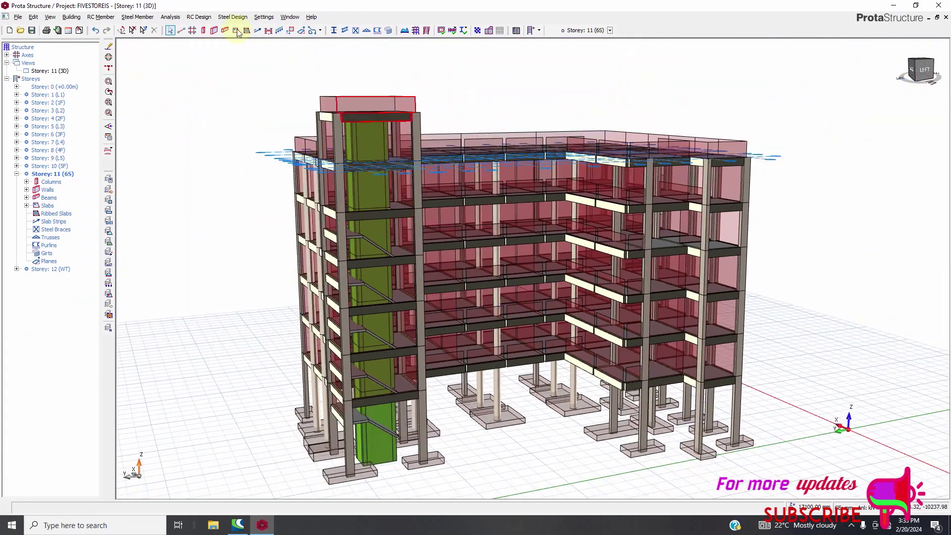
Run the 3D building analysis with eigenvalue analysis and column/wall and beam reinforcement design, re-selecting bars for both, and close the analysis dialogs.
{"action": "left_click", "coordinate": [170, 17]}
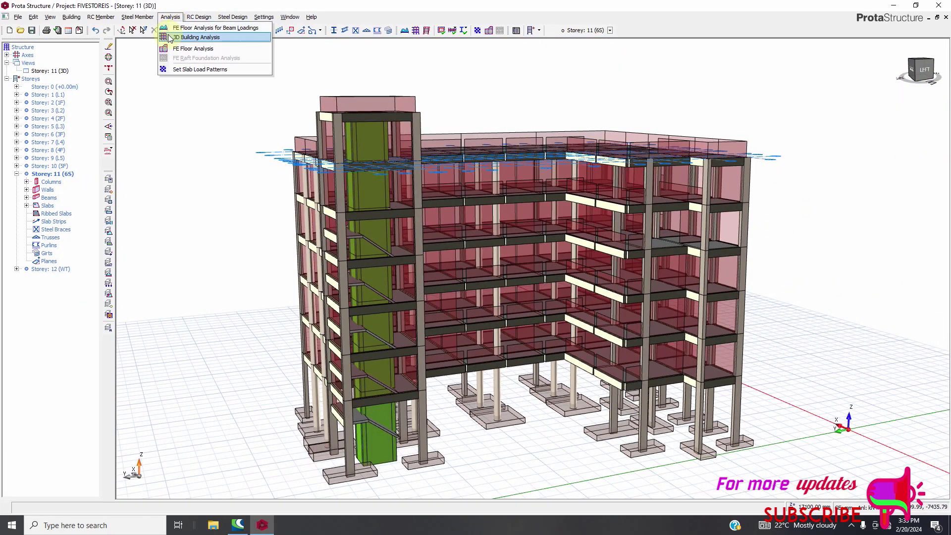
{"action": "left_click", "coordinate": [202, 42]}
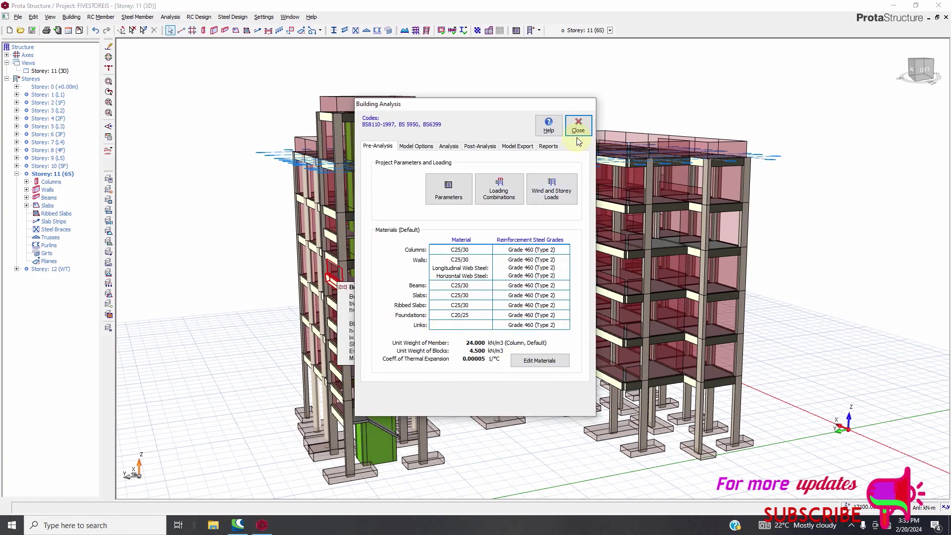
{"action": "left_click", "coordinate": [448, 146]}
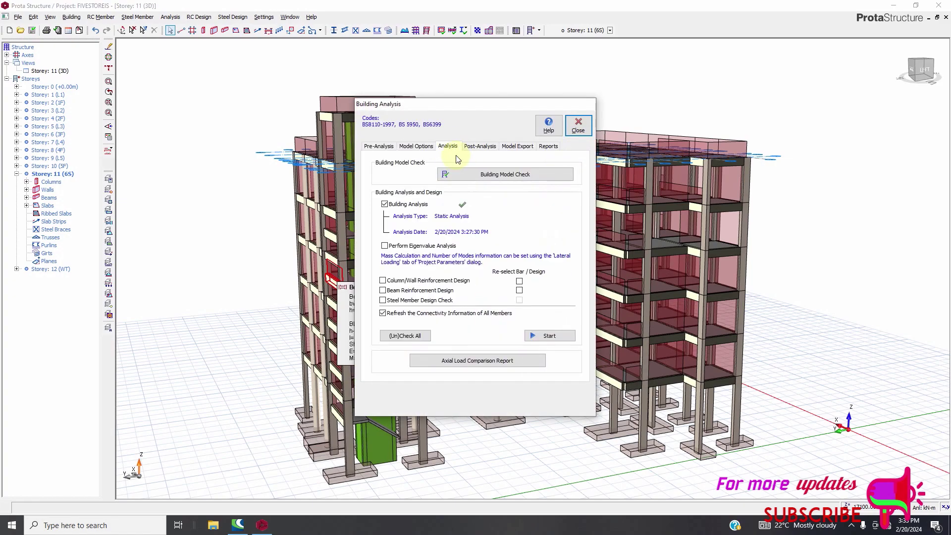
{"action": "left_click", "coordinate": [384, 245]}
{"action": "left_click", "coordinate": [384, 281]}
{"action": "left_click", "coordinate": [383, 290]}
{"action": "left_click", "coordinate": [519, 281]}
{"action": "left_click", "coordinate": [520, 291]}
{"action": "left_click", "coordinate": [544, 336]}
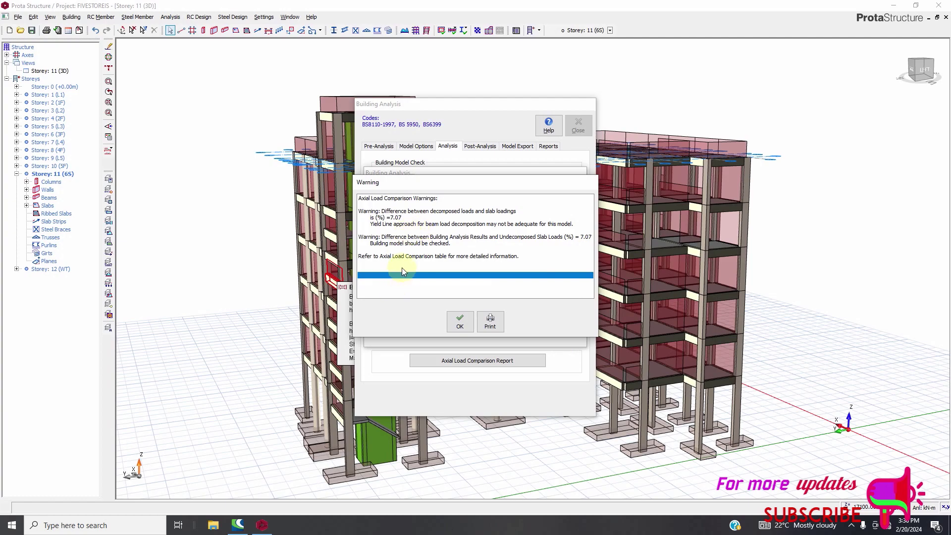
{"action": "left_click", "coordinate": [460, 321]}
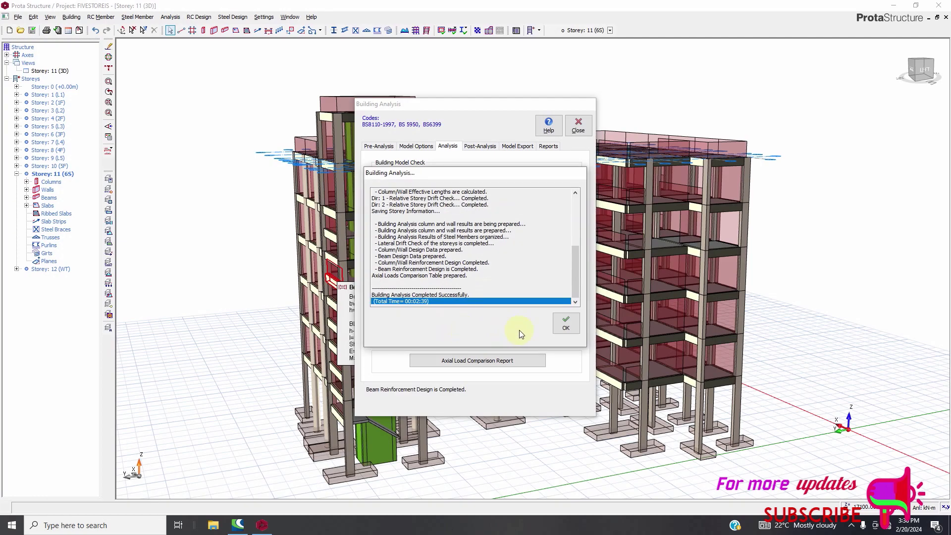
{"action": "left_click", "coordinate": [566, 323]}
{"action": "left_click", "coordinate": [578, 130]}
Examine the stair tower and its floor and landing beams in the 3D model.
{"action": "scroll", "coordinate": [414, 250], "scroll_direction": "up", "scroll_amount": 6}
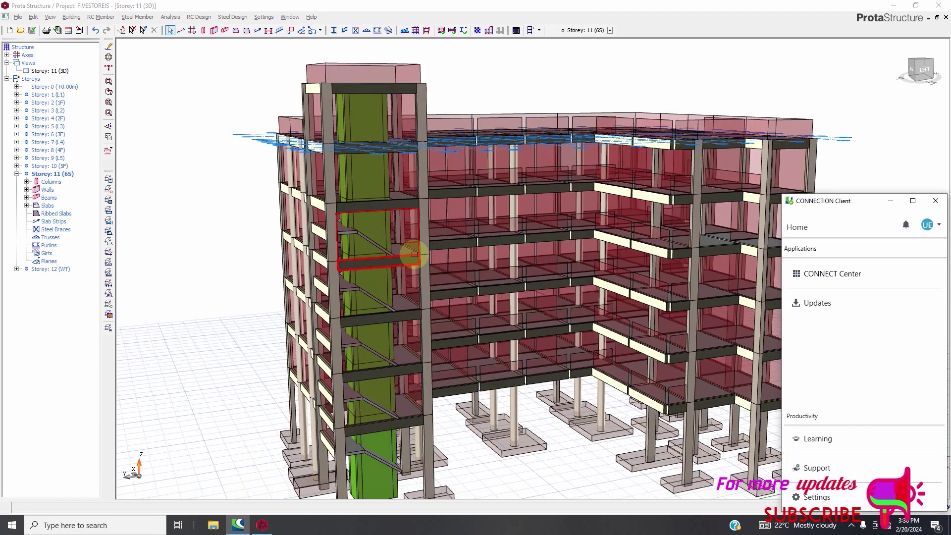
{"action": "scroll", "coordinate": [570, 166], "scroll_direction": "down", "scroll_amount": 5}
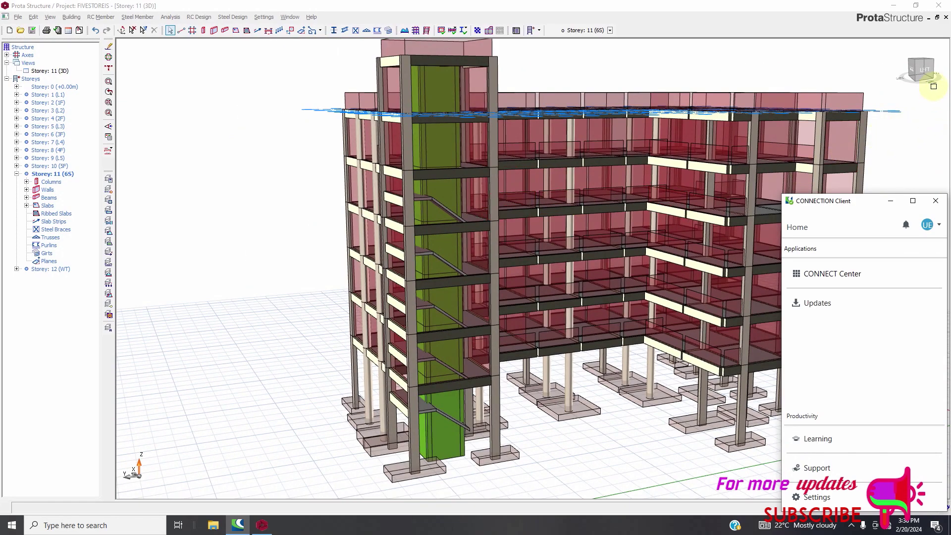
{"action": "left_click", "coordinate": [930, 69]}
{"action": "mouse_move", "coordinate": [931, 70]}
{"action": "left_mouse_down"}
{"action": "mouse_move", "coordinate": [949, 81]}
{"action": "mouse_move", "coordinate": [493, 223]}
{"action": "left_mouse_up"}
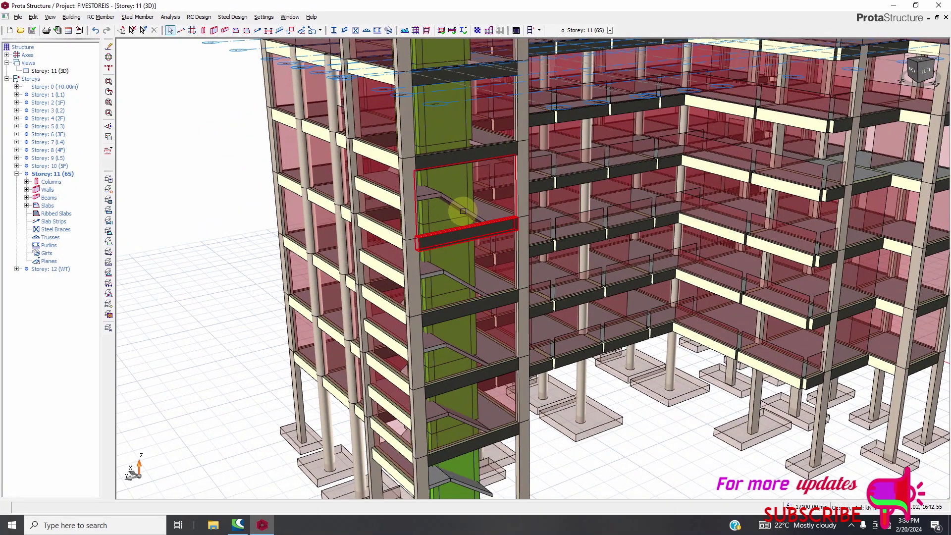
{"action": "scroll", "coordinate": [389, 207], "scroll_direction": "down", "scroll_amount": 1}
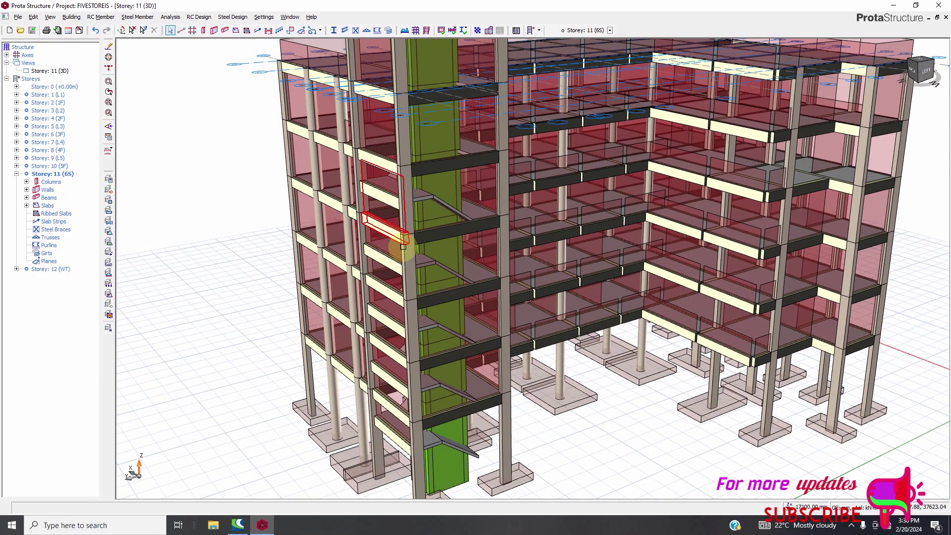
{"action": "scroll", "coordinate": [389, 233], "scroll_direction": "down", "scroll_amount": 1}
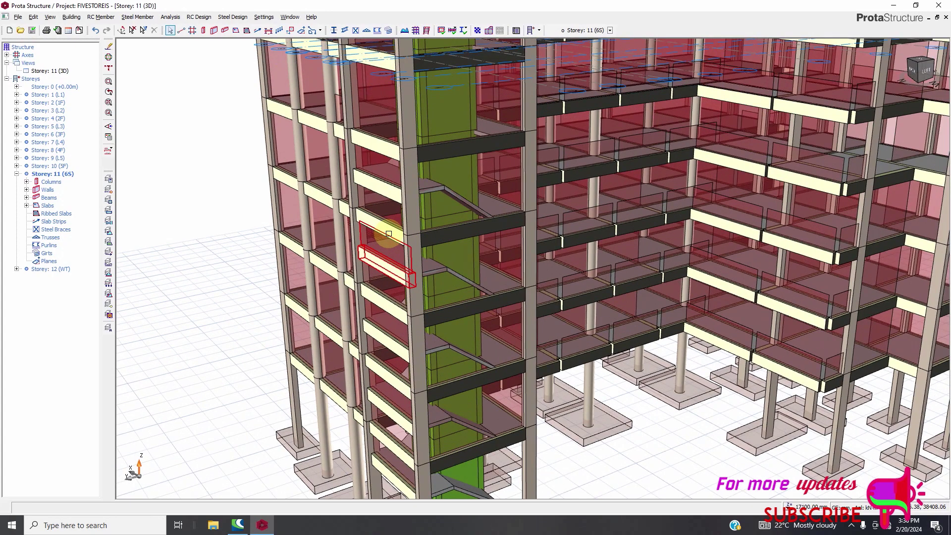
{"action": "scroll", "coordinate": [397, 248], "scroll_direction": "down", "scroll_amount": 1}
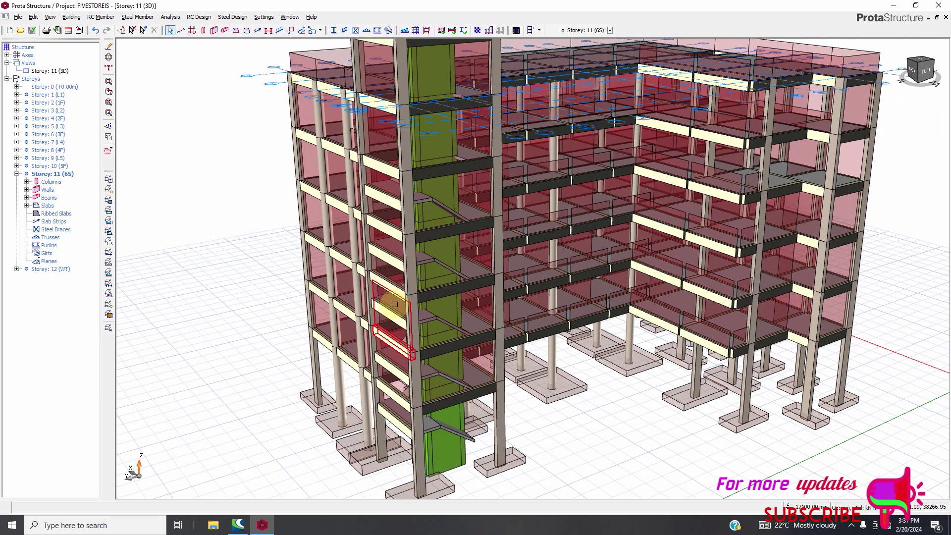
{"action": "scroll", "coordinate": [399, 333], "scroll_direction": "up", "scroll_amount": 1}
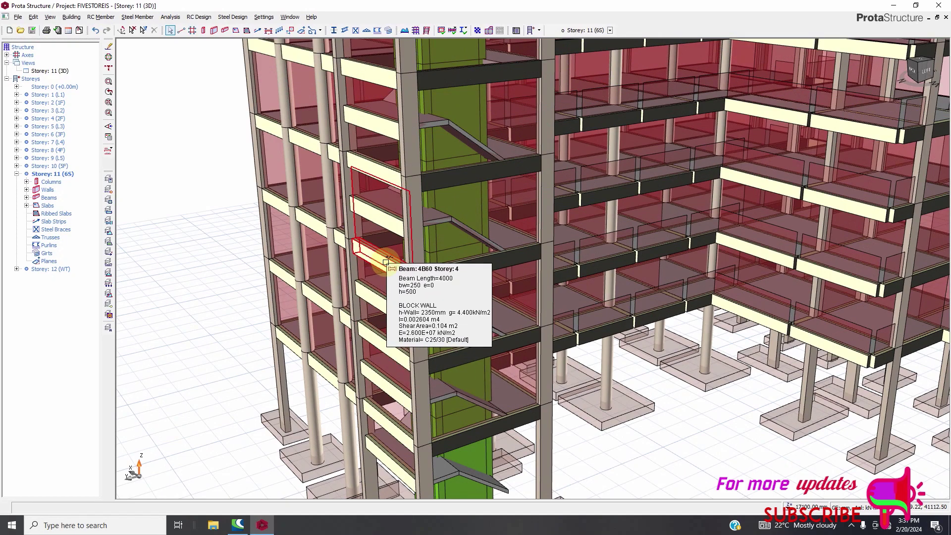
{"action": "scroll", "coordinate": [386, 270], "scroll_direction": "down", "scroll_amount": 1}
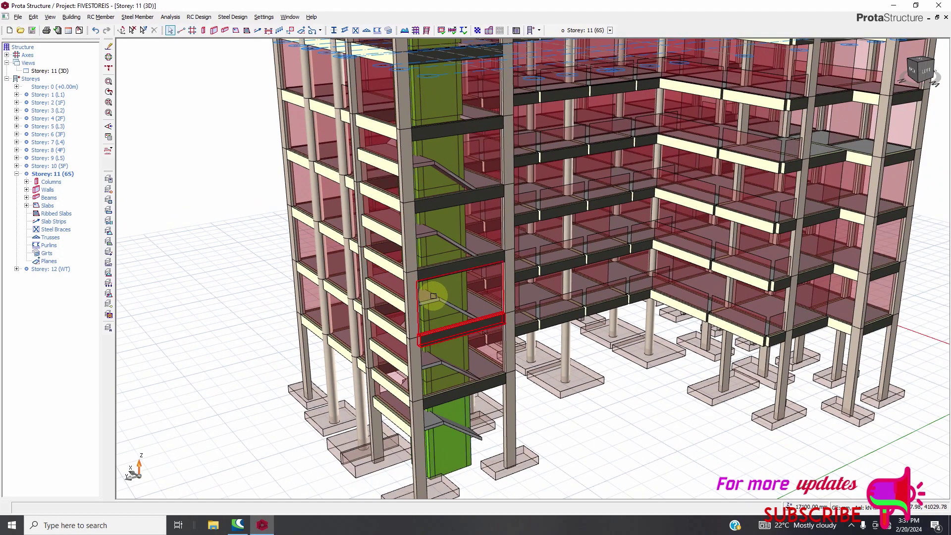
{"action": "scroll", "coordinate": [431, 297], "scroll_direction": "down", "scroll_amount": 1}
{"action": "scroll", "coordinate": [392, 218], "scroll_direction": "up", "scroll_amount": 3}
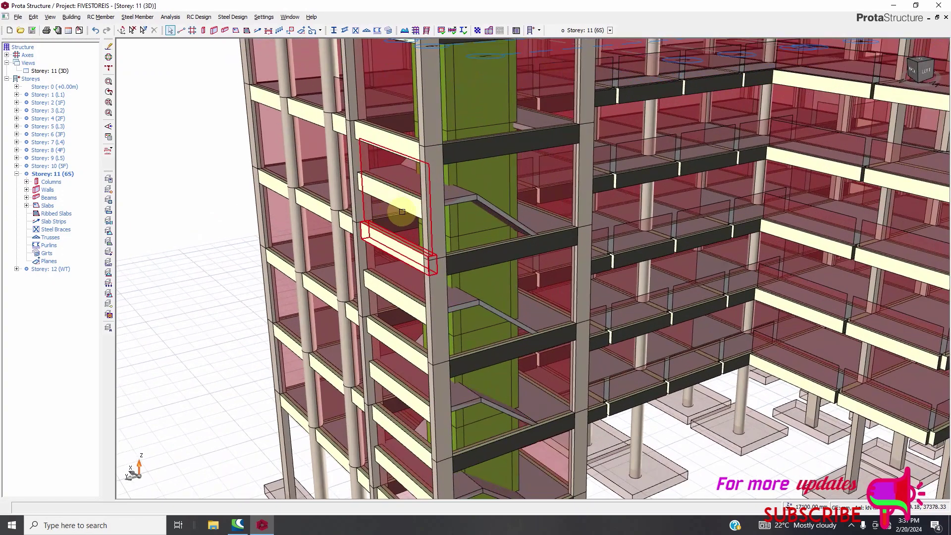
Select the two stair tower side beams directly above and below an intermediate landing beam.
{"action": "left_click", "coordinate": [397, 257]}
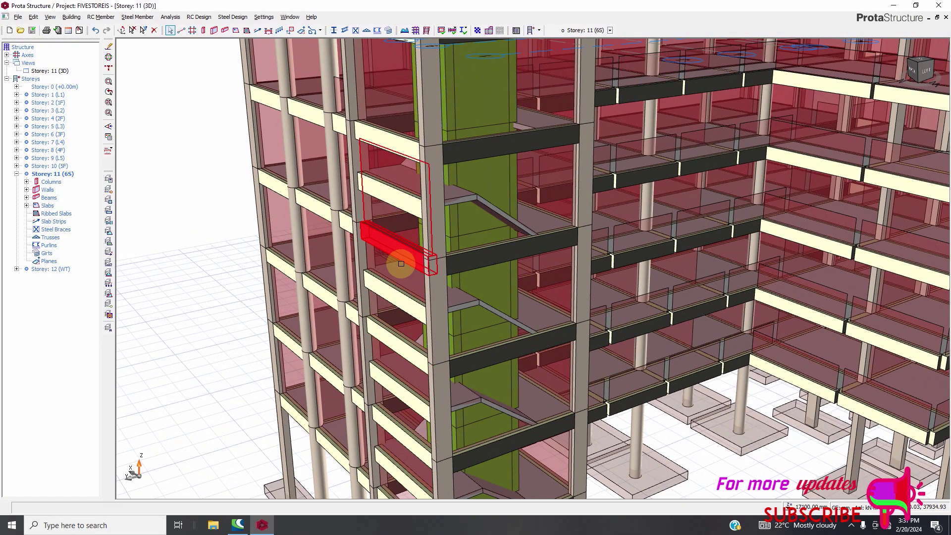
{"action": "left_click", "coordinate": [408, 353]}
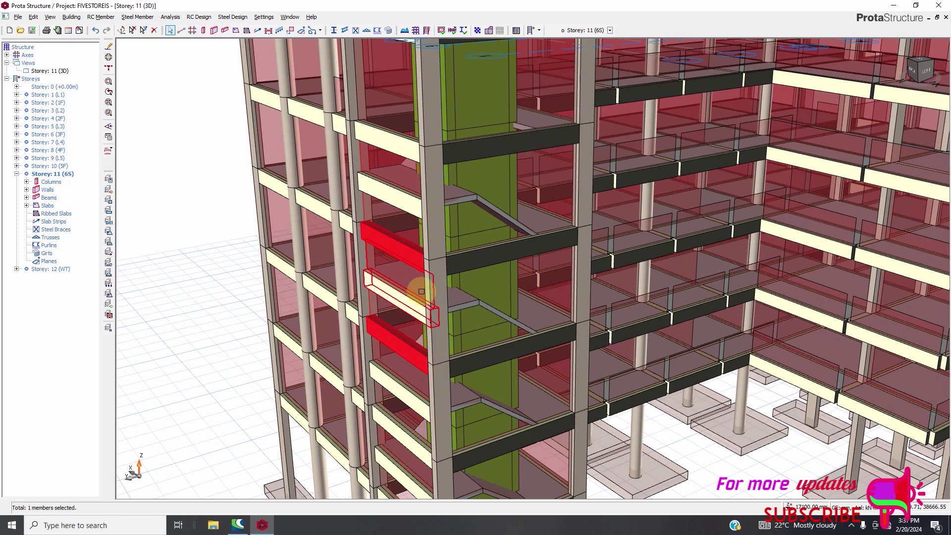
{"action": "scroll", "coordinate": [416, 300], "scroll_direction": "down", "scroll_amount": 2}
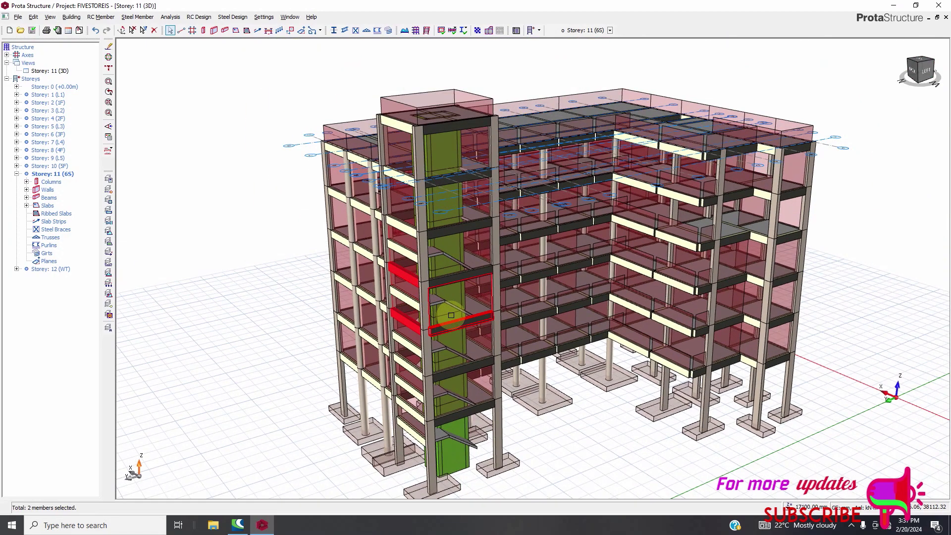
{"action": "mouse_move", "coordinate": [454, 315]}
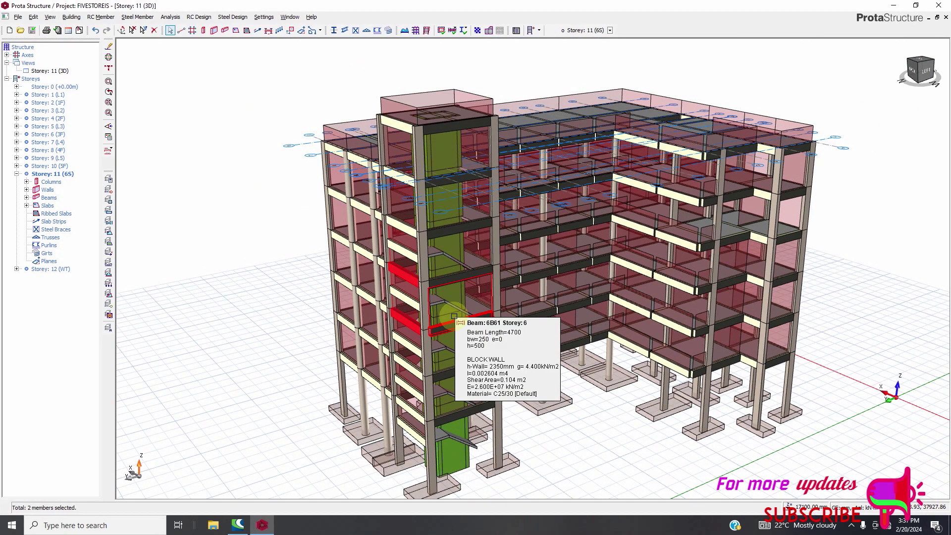
{"action": "scroll", "coordinate": [454, 316], "scroll_direction": "down", "scroll_amount": 1}
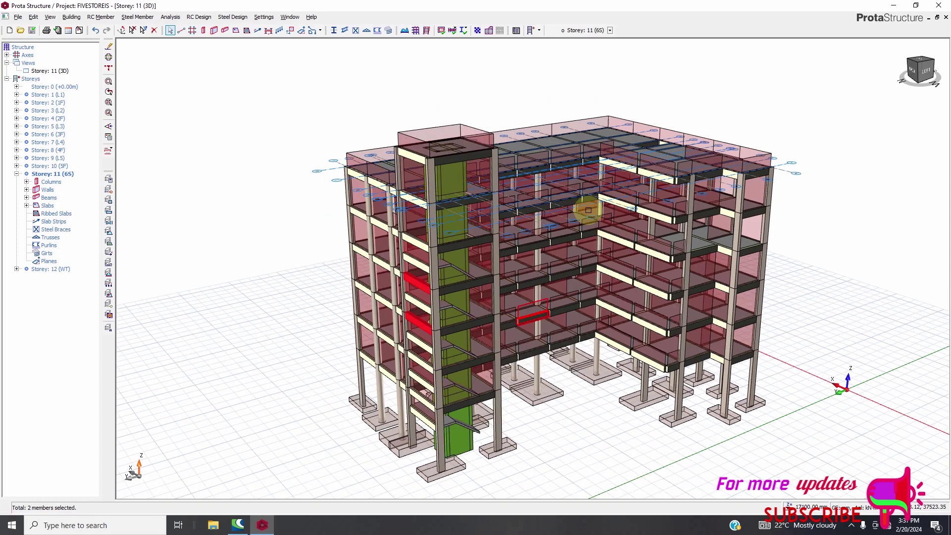
Open Column Section Design and review the columns' design status, utilisation ratios, steel bars and links in the maximised table.
{"action": "left_click", "coordinate": [198, 18]}
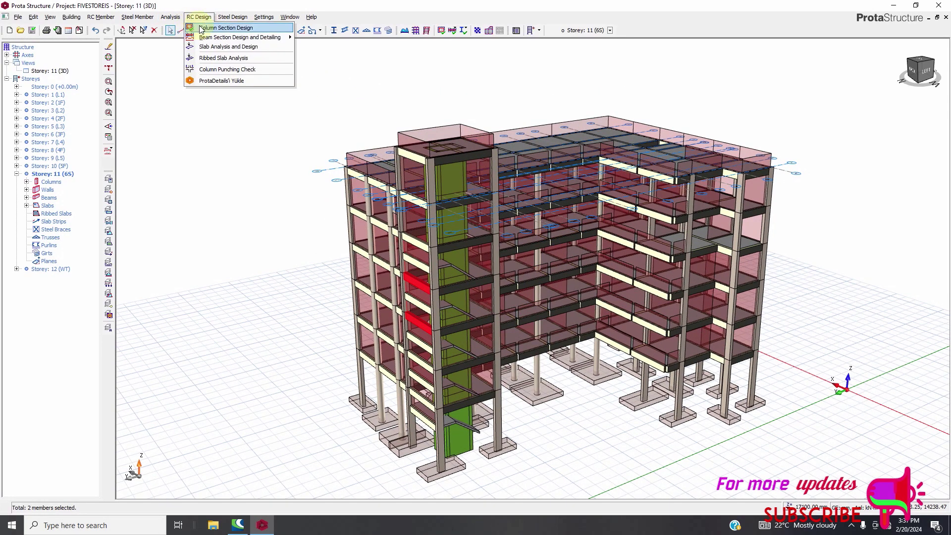
{"action": "left_click", "coordinate": [226, 28]}
{"action": "scroll", "coordinate": [352, 218], "scroll_direction": "down", "scroll_amount": 20}
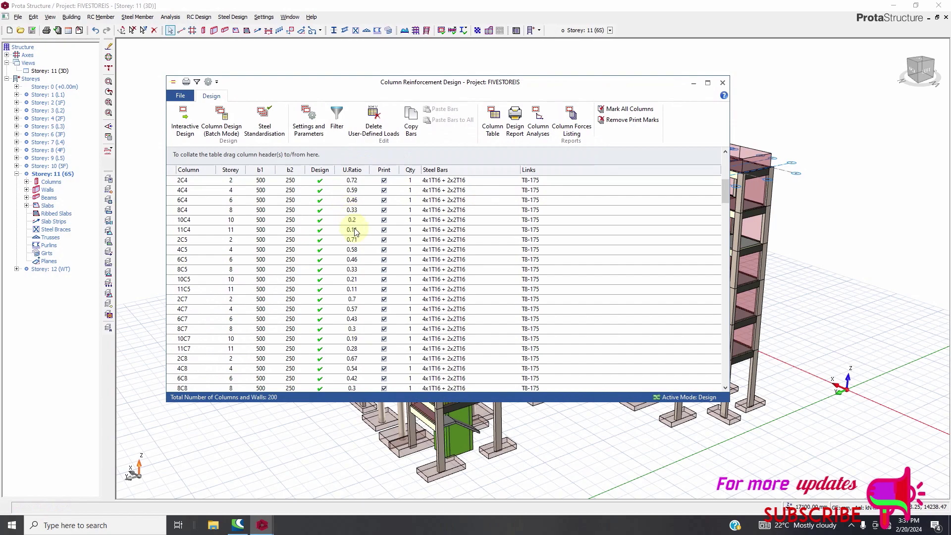
{"action": "scroll", "coordinate": [368, 268], "scroll_direction": "down", "scroll_amount": 20}
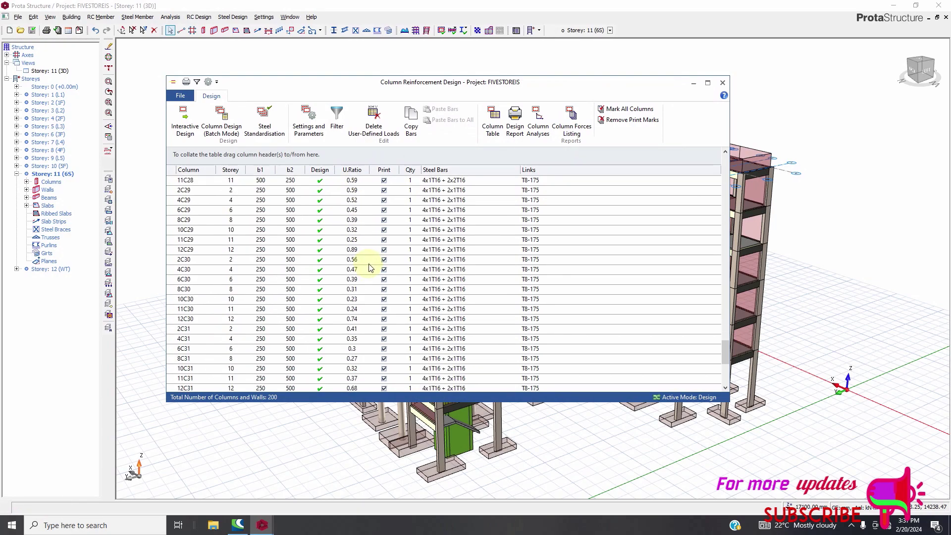
{"action": "scroll", "coordinate": [376, 277], "scroll_direction": "up", "scroll_amount": 20}
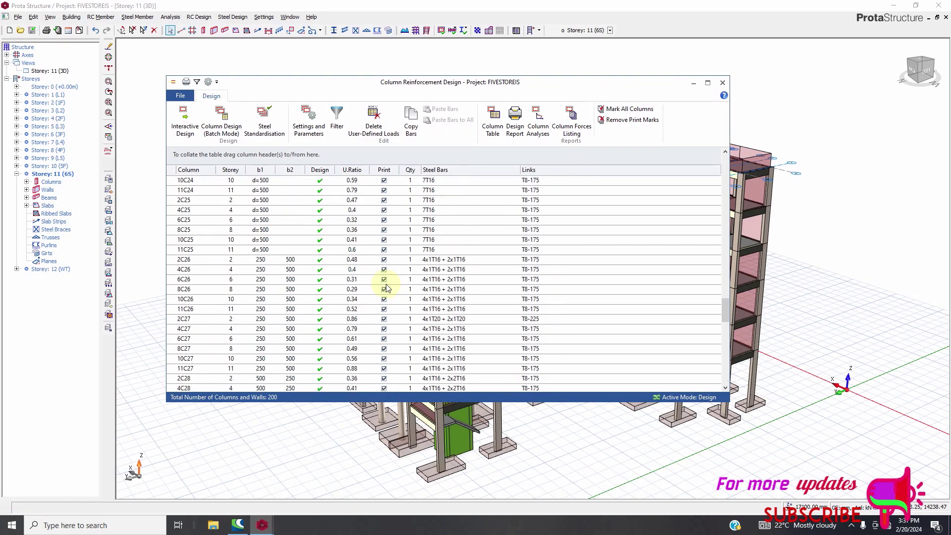
{"action": "scroll", "coordinate": [388, 284], "scroll_direction": "down", "scroll_amount": 10}
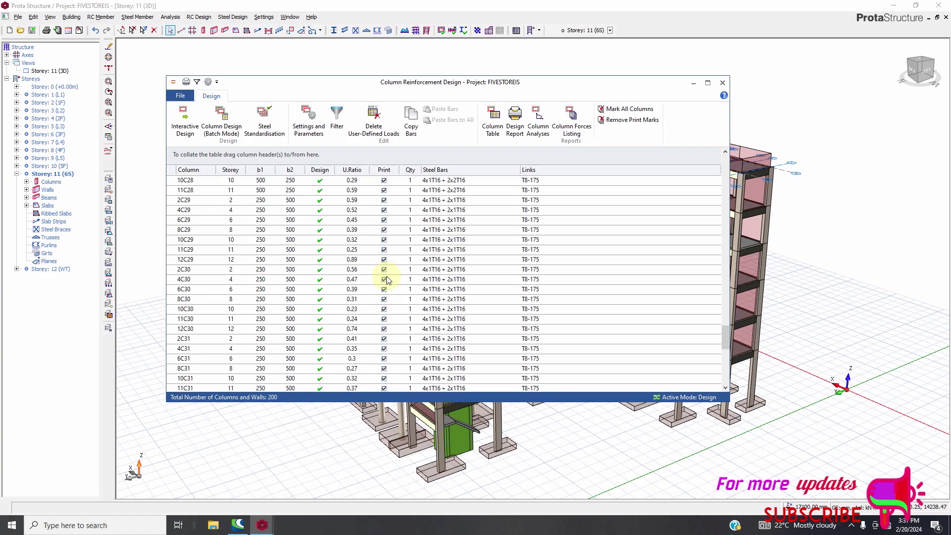
{"action": "scroll", "coordinate": [387, 280], "scroll_direction": "up", "scroll_amount": 20}
{"action": "scroll", "coordinate": [386, 275], "scroll_direction": "up", "scroll_amount": 10}
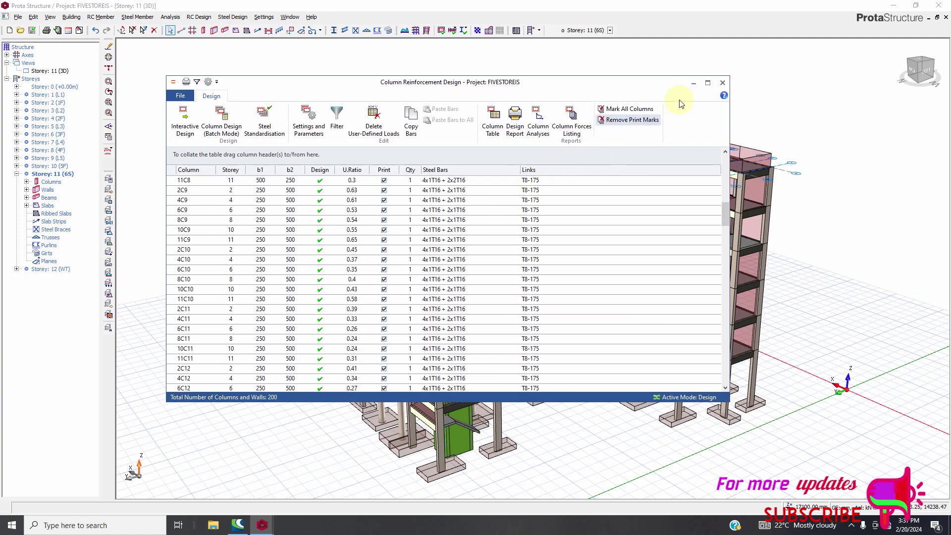
{"action": "left_click", "coordinate": [708, 83]}
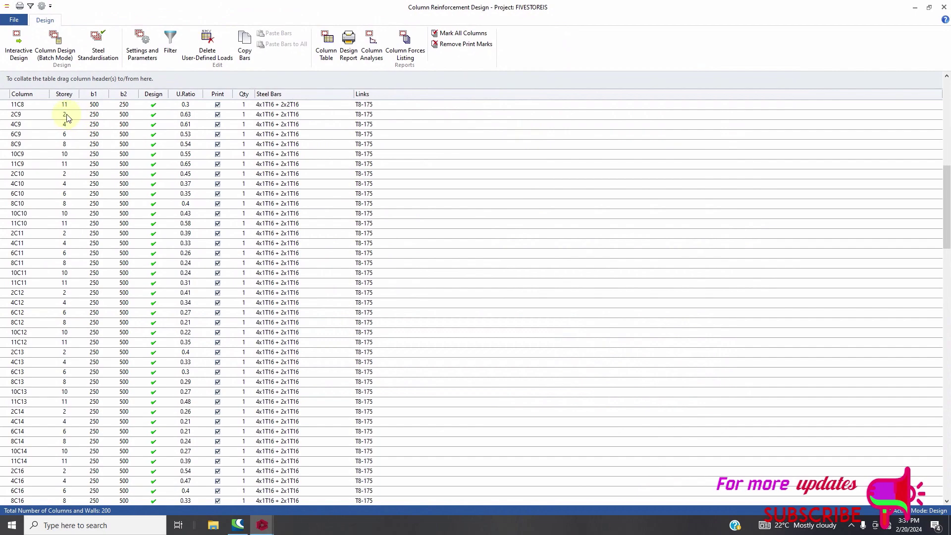
Open the interactive design of column 11C8 and display its N-M and M11-M22 interaction diagrams.
{"action": "left_click", "coordinate": [38, 106]}
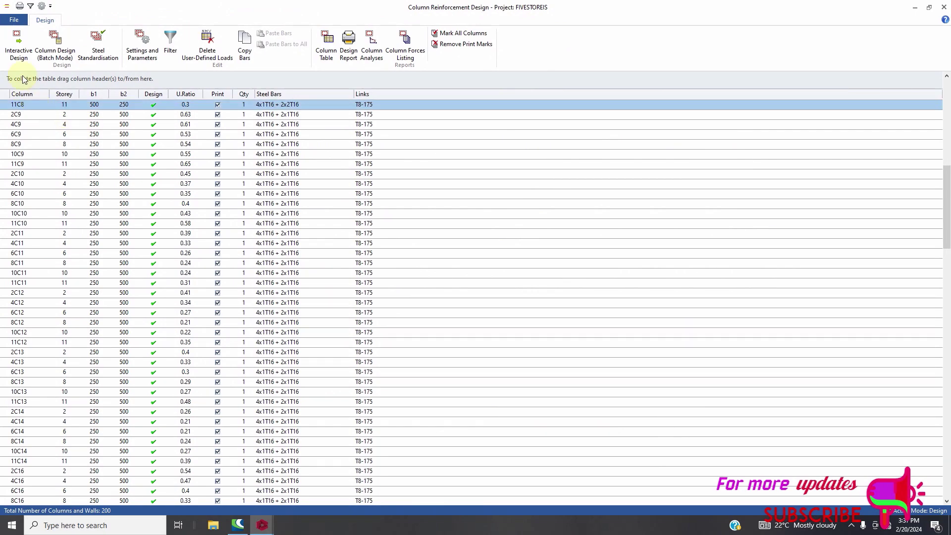
{"action": "left_click", "coordinate": [19, 47]}
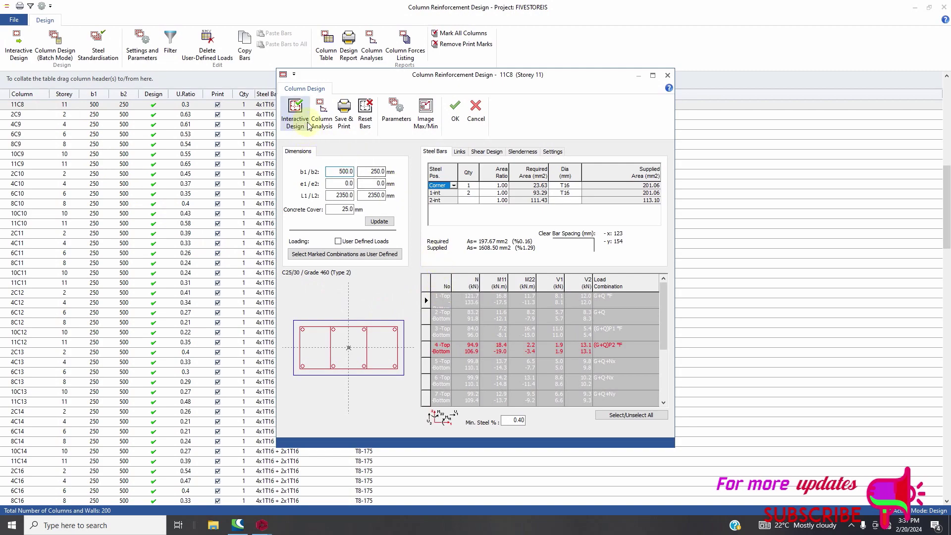
{"action": "left_click", "coordinate": [323, 114]}
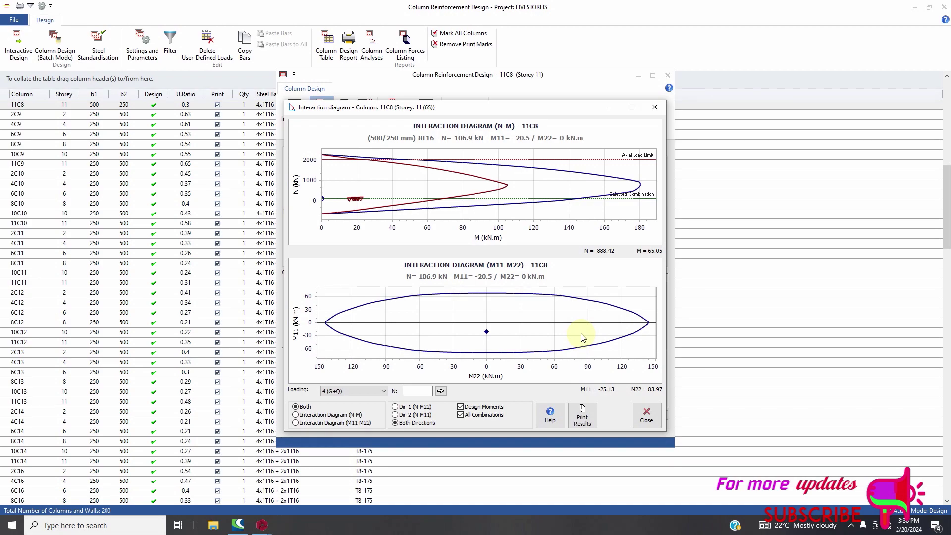
Accept the design of column 11C8, review the remaining column and wall results, and close the column reinforcement design.
{"action": "left_click", "coordinate": [646, 415]}
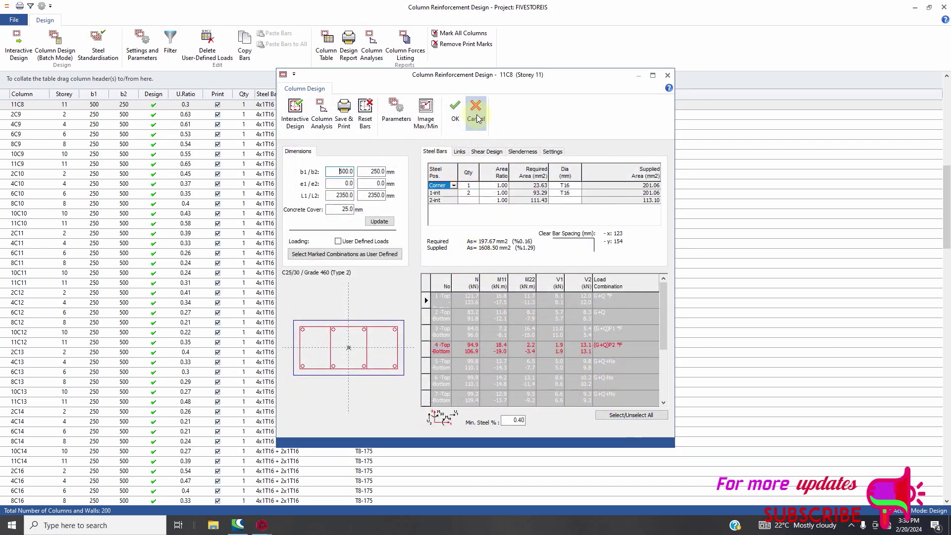
{"action": "left_click", "coordinate": [456, 118]}
{"action": "scroll", "coordinate": [323, 263], "scroll_direction": "down", "scroll_amount": 20}
{"action": "scroll", "coordinate": [340, 324], "scroll_direction": "down", "scroll_amount": 20}
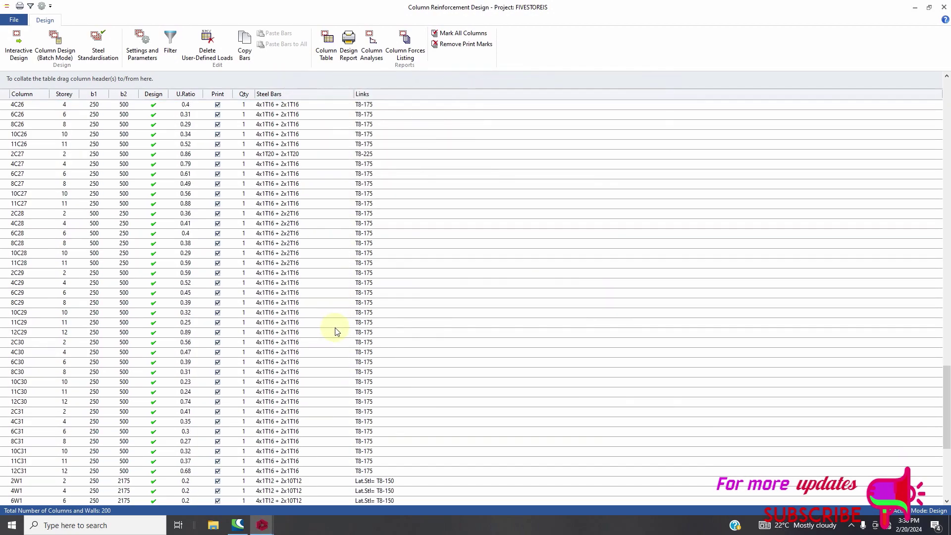
{"action": "scroll", "coordinate": [344, 329], "scroll_direction": "up", "scroll_amount": 20}
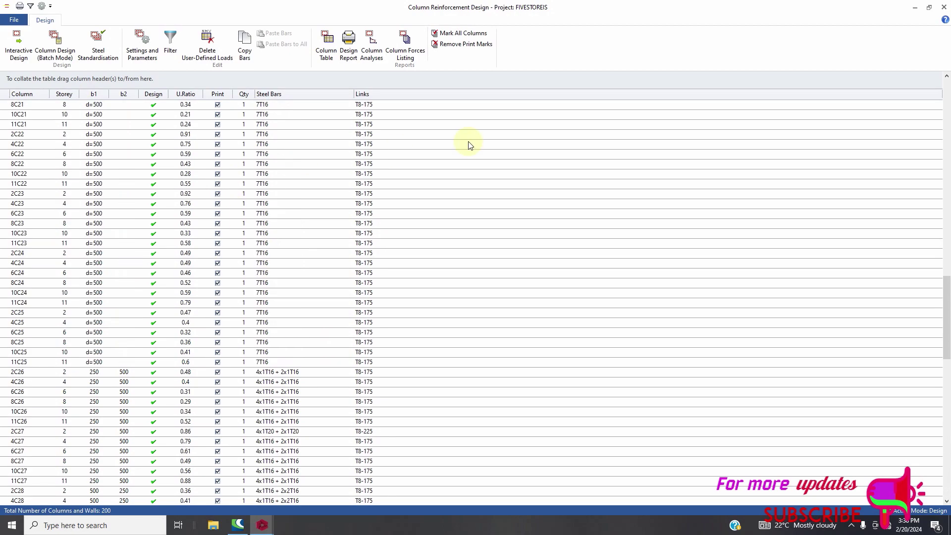
{"action": "left_click", "coordinate": [944, 7]}
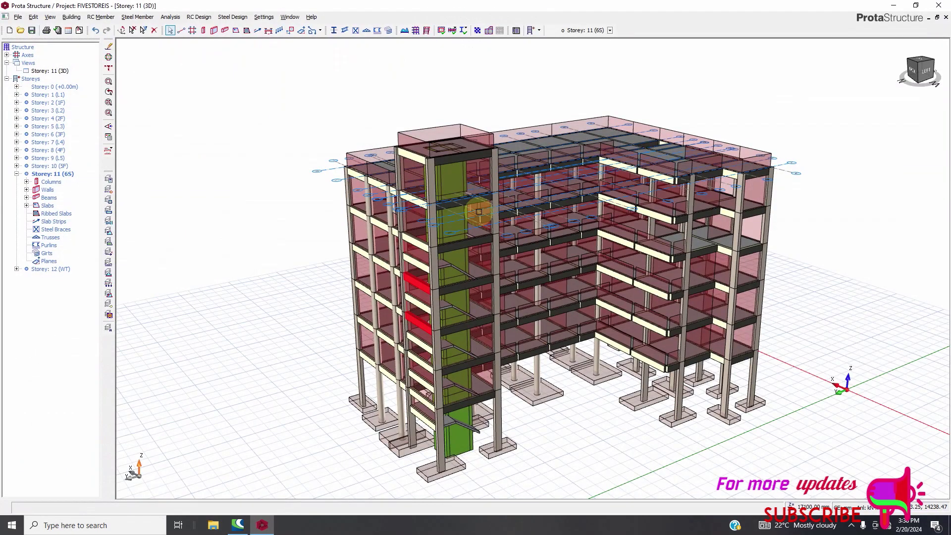
Open Beam Section Design and Detailing and load the reinforcement data of axis 7 on storey 4 (beams 4B5 to 4B8).
{"action": "left_click", "coordinate": [201, 17]}
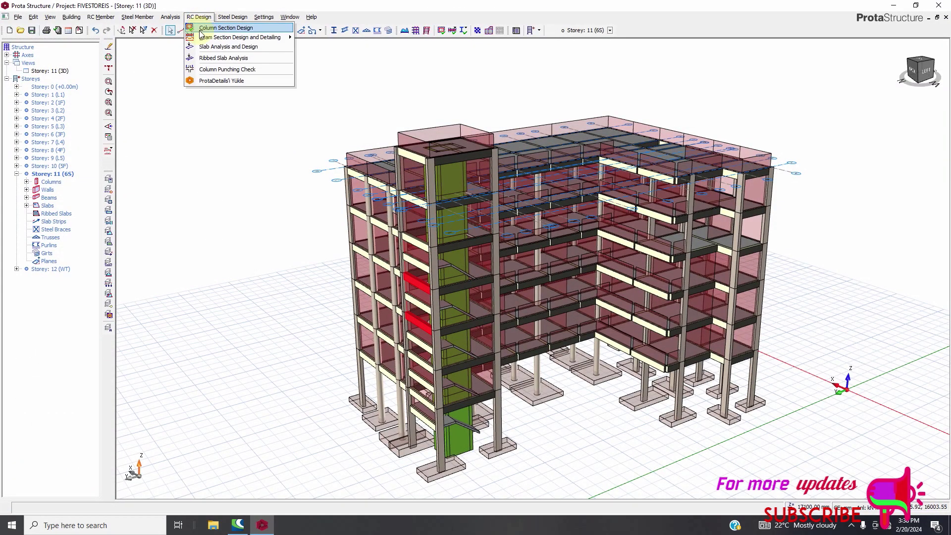
{"action": "mouse_move", "coordinate": [202, 39]}
{"action": "left_click", "coordinate": [326, 37]}
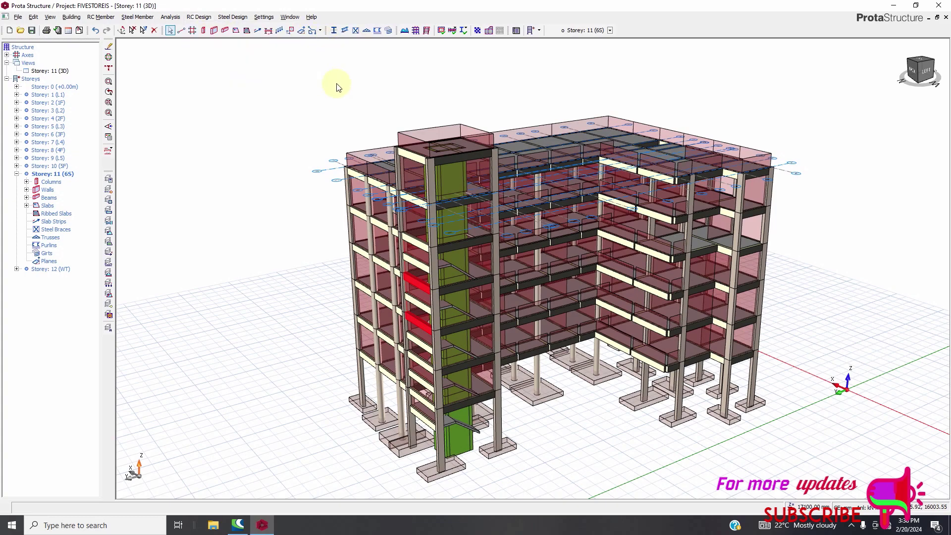
{"action": "scroll", "coordinate": [264, 270], "scroll_direction": "down", "scroll_amount": 5}
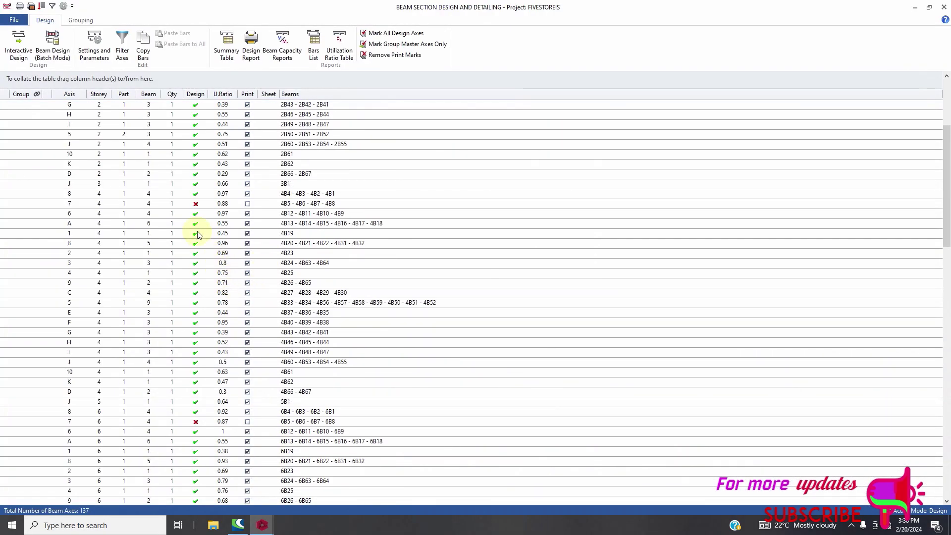
{"action": "left_click", "coordinate": [135, 205]}
{"action": "double_click", "coordinate": [135, 205]}
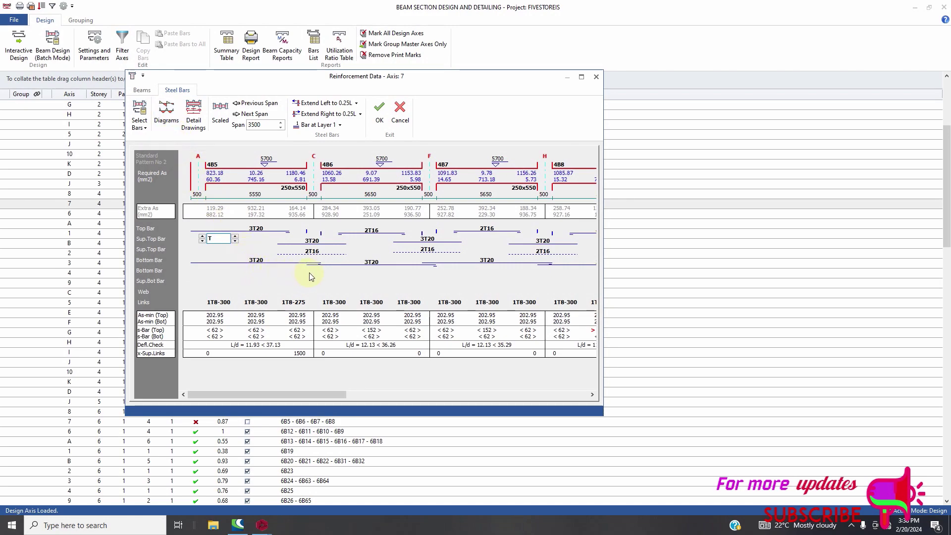
Check the bar spacing along axis 7 up to beam 4B8 and confirm the interactive reinforcement calculations of beam 4B5.
{"action": "left_click_drag", "start_coordinate": [341, 396], "coordinate": [598, 400]}
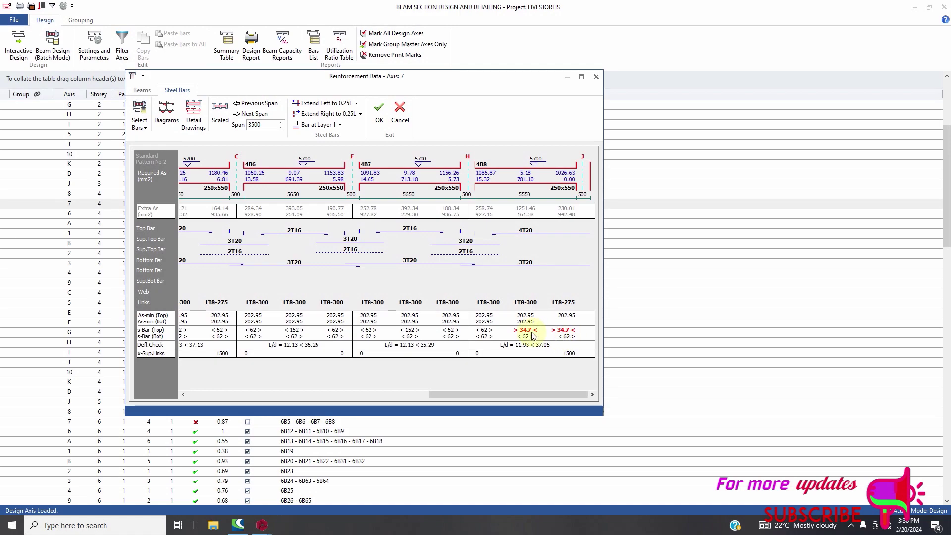
{"action": "left_click_drag", "start_coordinate": [512, 395], "coordinate": [531, 394]}
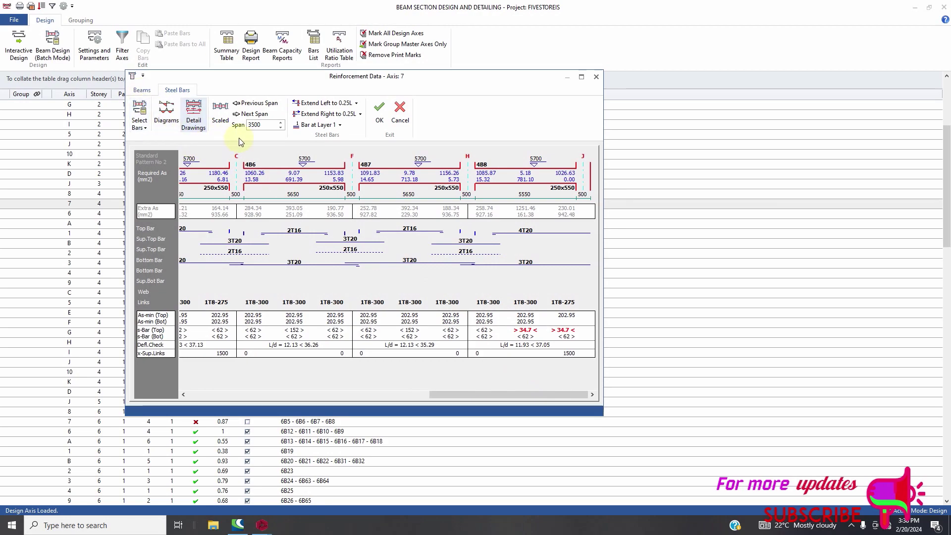
{"action": "left_click", "coordinate": [142, 90]}
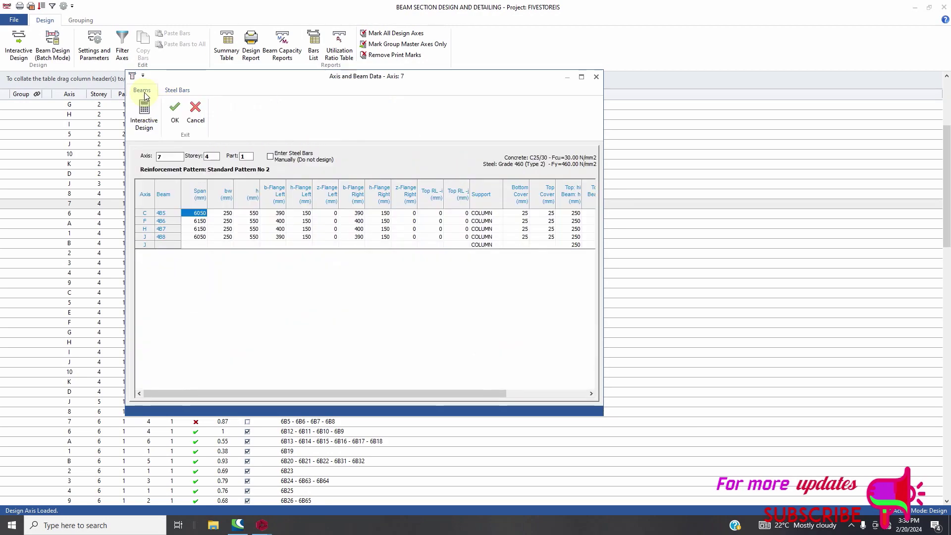
{"action": "left_click", "coordinate": [146, 116]}
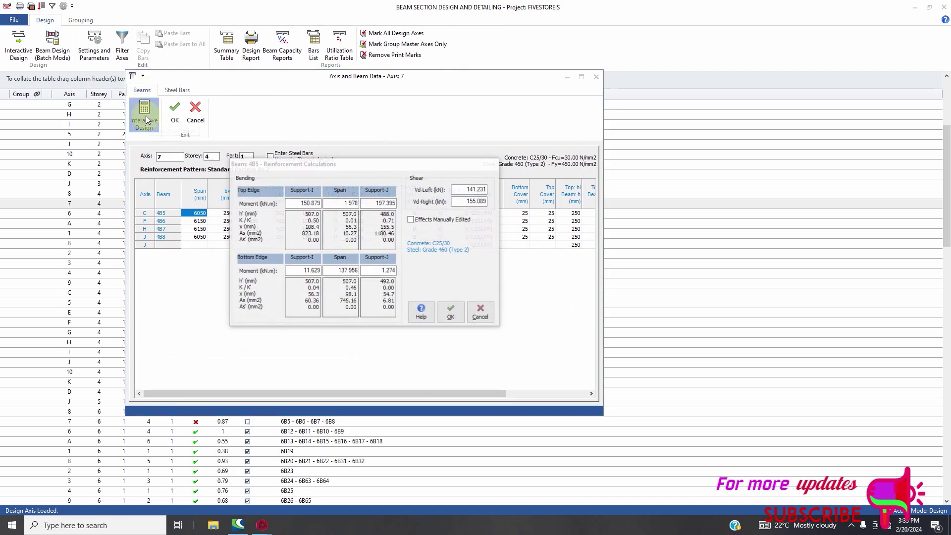
{"action": "left_click", "coordinate": [459, 319]}
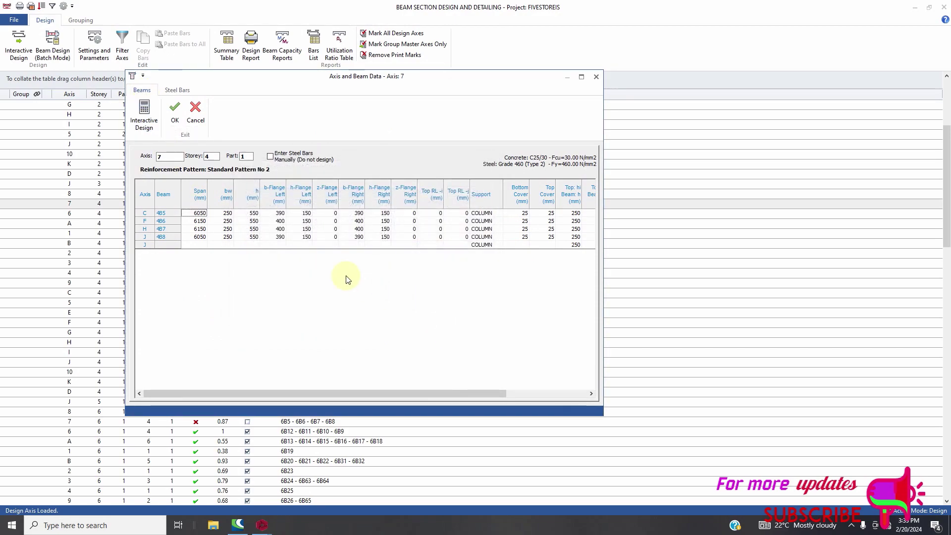
Accept the storey 4 axis 7 beam data, recheck the bar spacing of beam 4B8 and return to the beam data.
{"action": "left_click", "coordinate": [254, 215]}
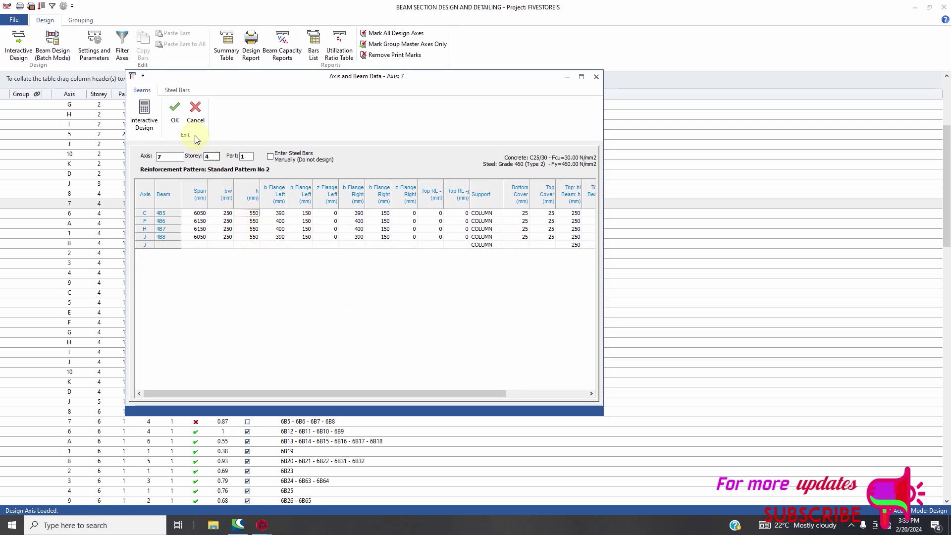
{"action": "left_click", "coordinate": [175, 114]}
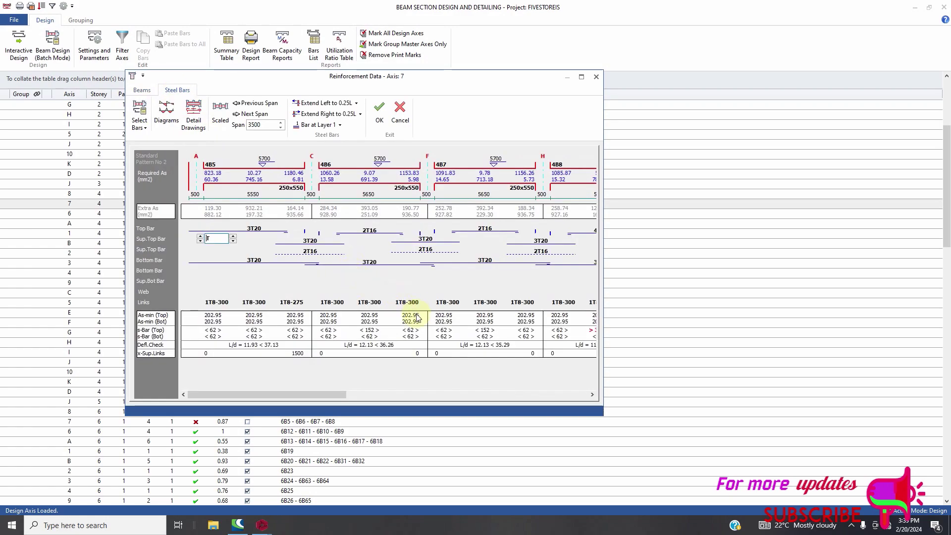
{"action": "mouse_move", "coordinate": [338, 395]}
{"action": "left_mouse_down"}
{"action": "mouse_move", "coordinate": [628, 409]}
{"action": "mouse_move", "coordinate": [609, 409]}
{"action": "left_mouse_up"}
{"action": "left_click_drag", "start_coordinate": [341, 395], "coordinate": [597, 391]}
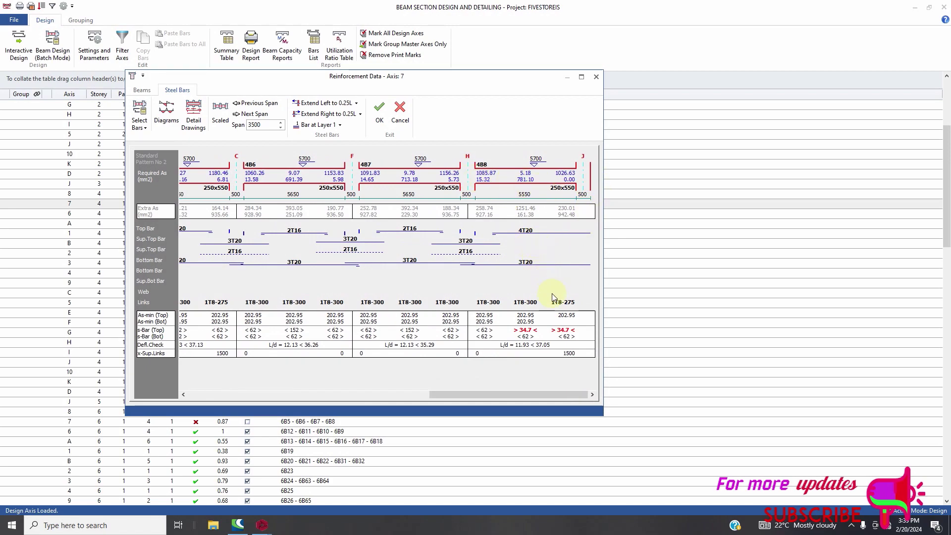
{"action": "left_click", "coordinate": [142, 89]}
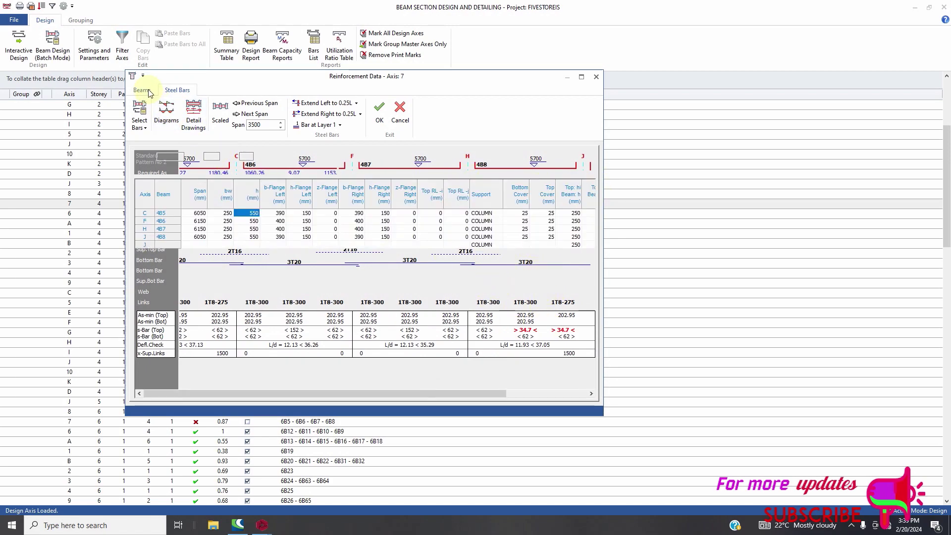
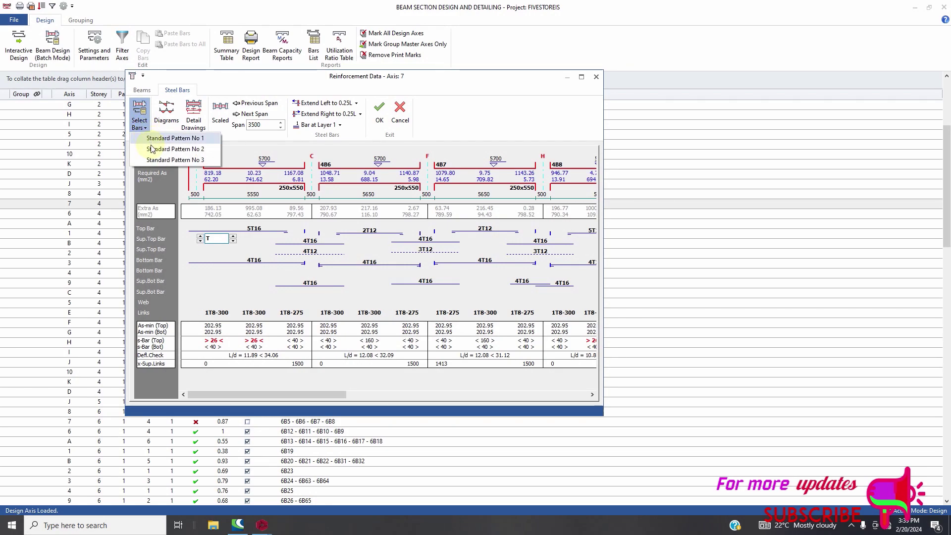
Try Standard Pattern No 1 for the axis 7 steel bars and switch them to Standard Pattern No 3.
{"action": "left_click", "coordinate": [151, 139]}
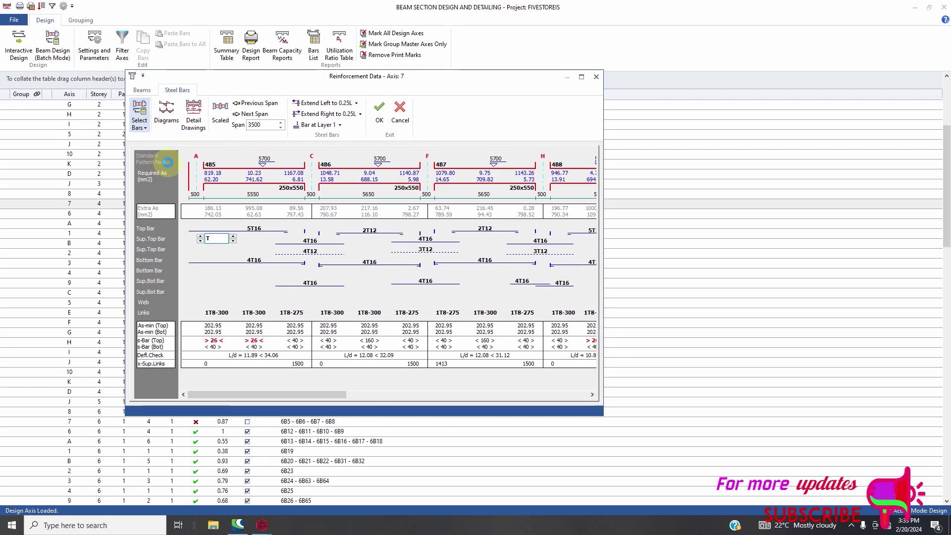
{"action": "left_click", "coordinate": [139, 119]}
{"action": "left_click", "coordinate": [151, 148]}
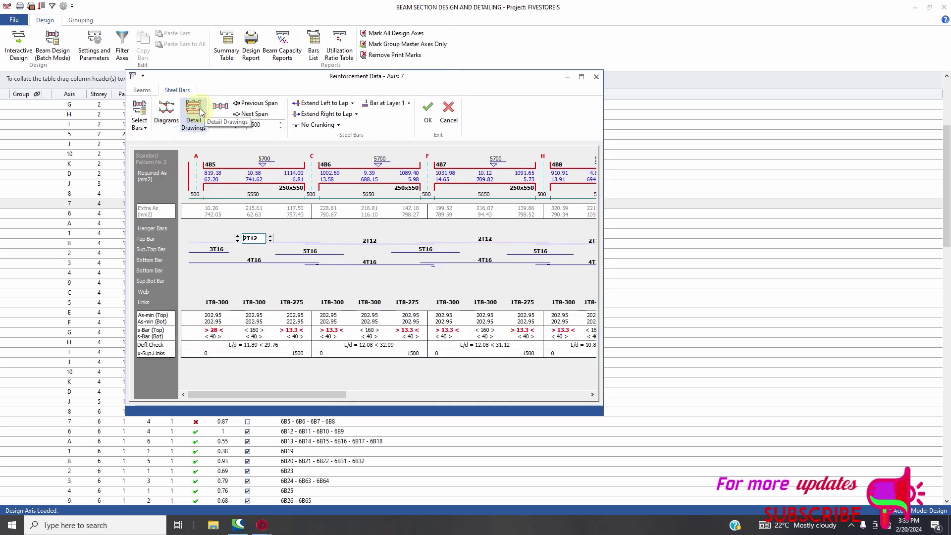
Close the reinforcement data of axis 7 on storey 4.
{"action": "left_click", "coordinate": [135, 77]}
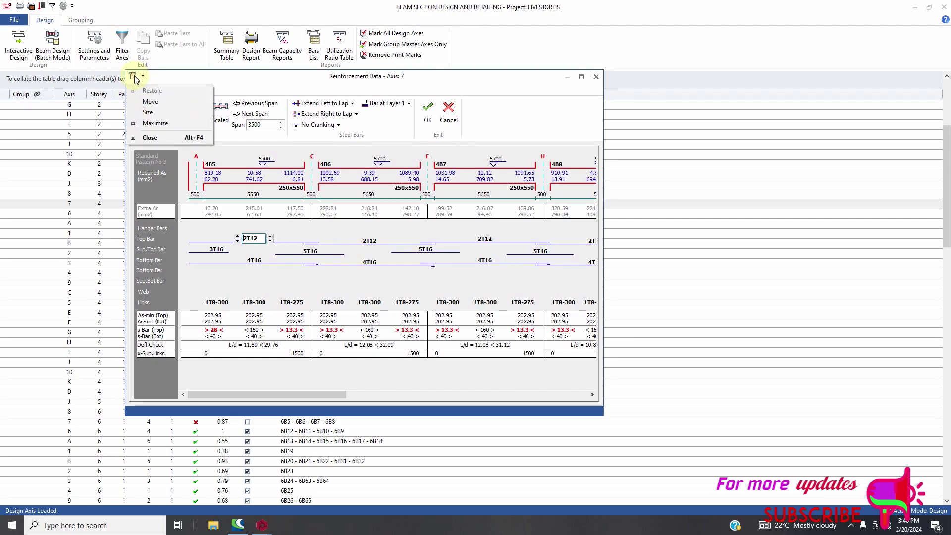
{"action": "right_click", "coordinate": [135, 78]}
{"action": "key", "text": "Escape"}
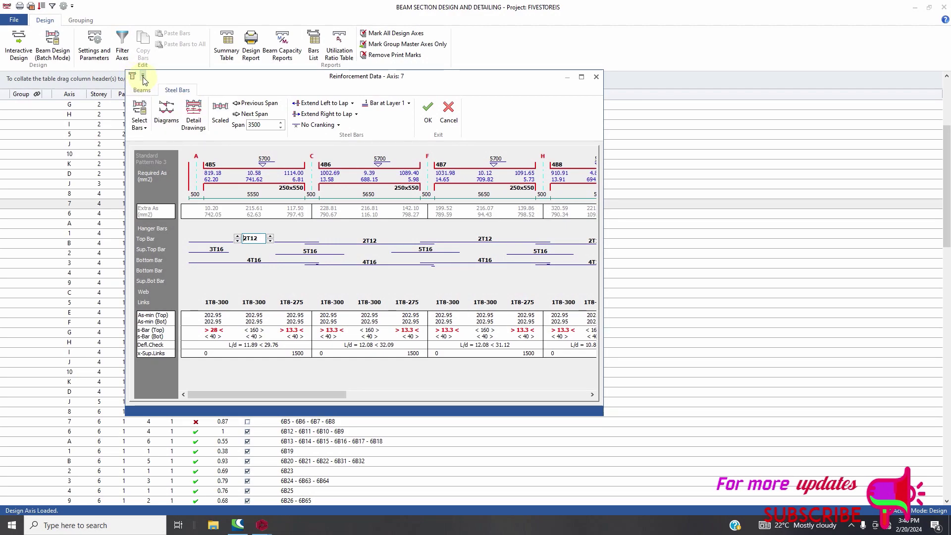
{"action": "left_click", "coordinate": [134, 77]}
{"action": "left_click", "coordinate": [133, 77]}
{"action": "left_click", "coordinate": [132, 76]}
{"action": "left_click", "coordinate": [133, 77]}
Reopen axis 7 on storey 4 (beams 4B5 to 4B8) and accept its Standard Pattern No 3 reinforcement.
{"action": "left_click", "coordinate": [187, 201]}
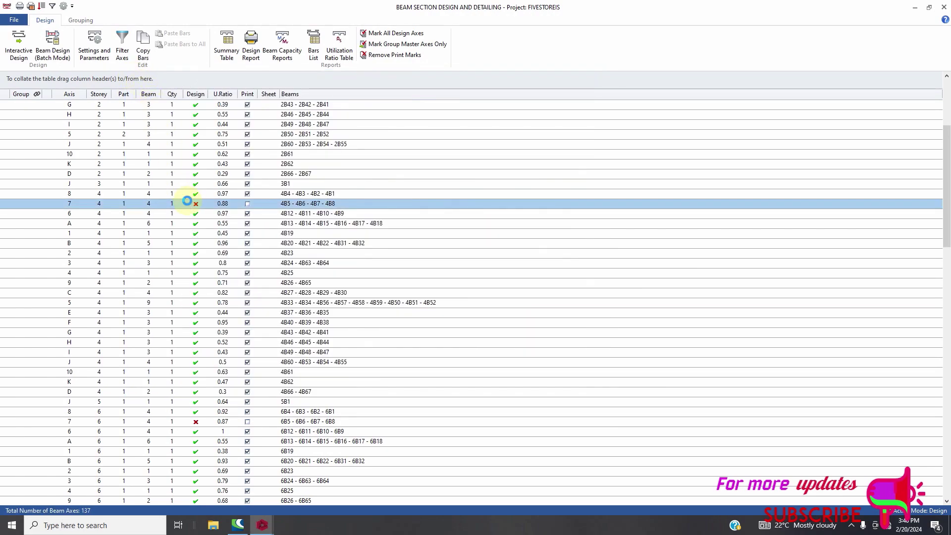
{"action": "double_click", "coordinate": [196, 209]}
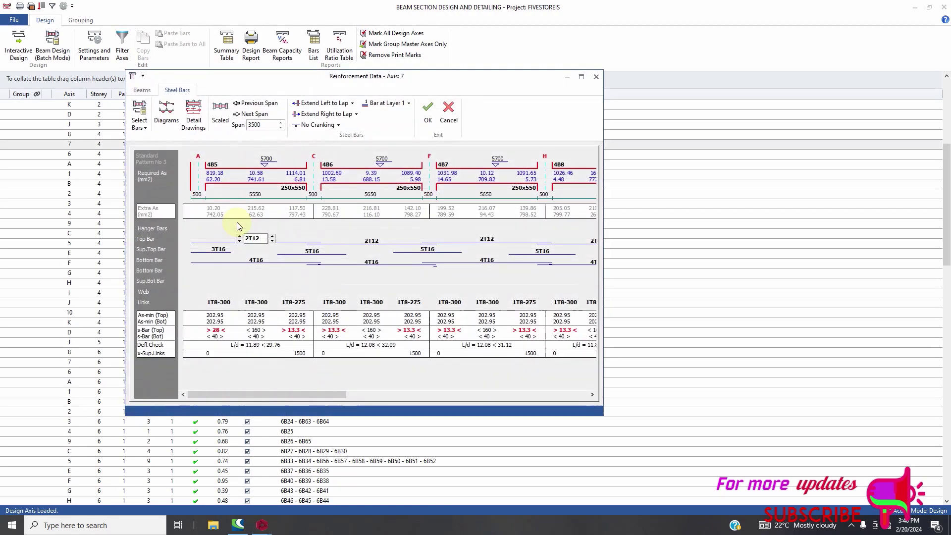
{"action": "left_click", "coordinate": [430, 118]}
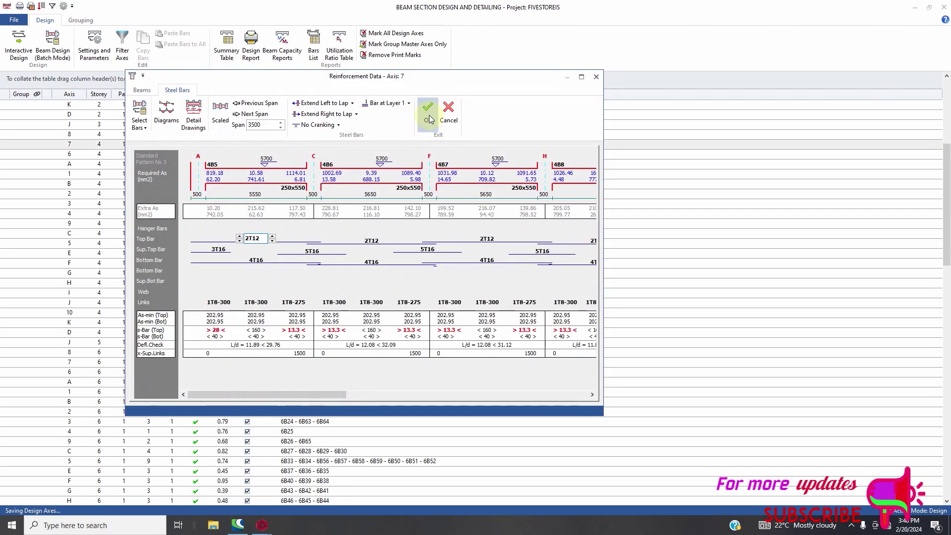
Open the interactive design of axis 7 on storey 6 (beams 6B5 to 6B8) and accept its reinforcement.
{"action": "scroll", "coordinate": [258, 210], "scroll_direction": "down", "scroll_amount": 5}
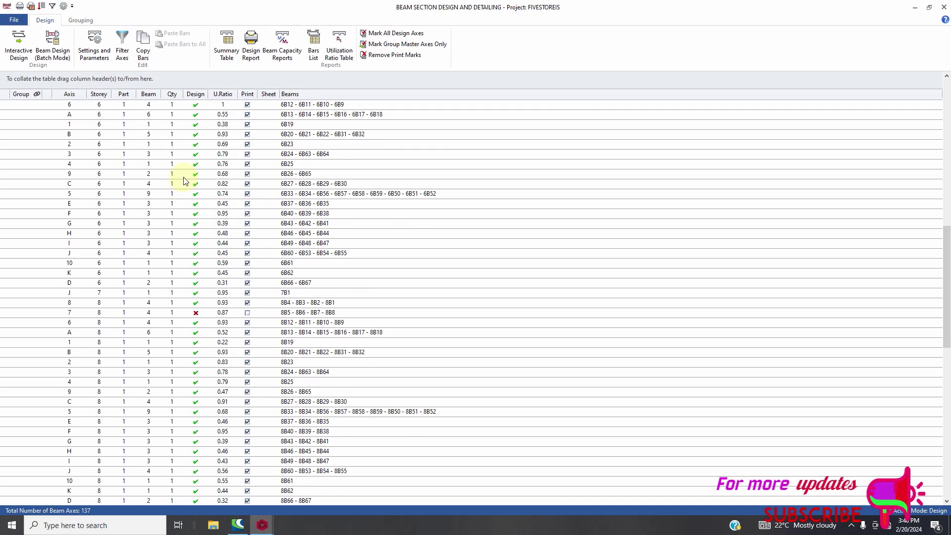
{"action": "left_click", "coordinate": [197, 216]}
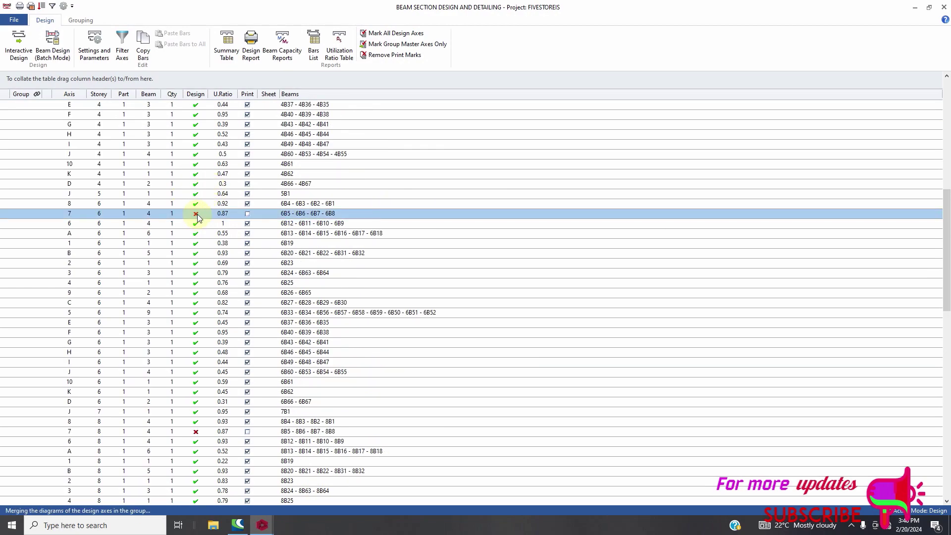
{"action": "double_click", "coordinate": [204, 218]}
{"action": "left_click", "coordinate": [379, 113]}
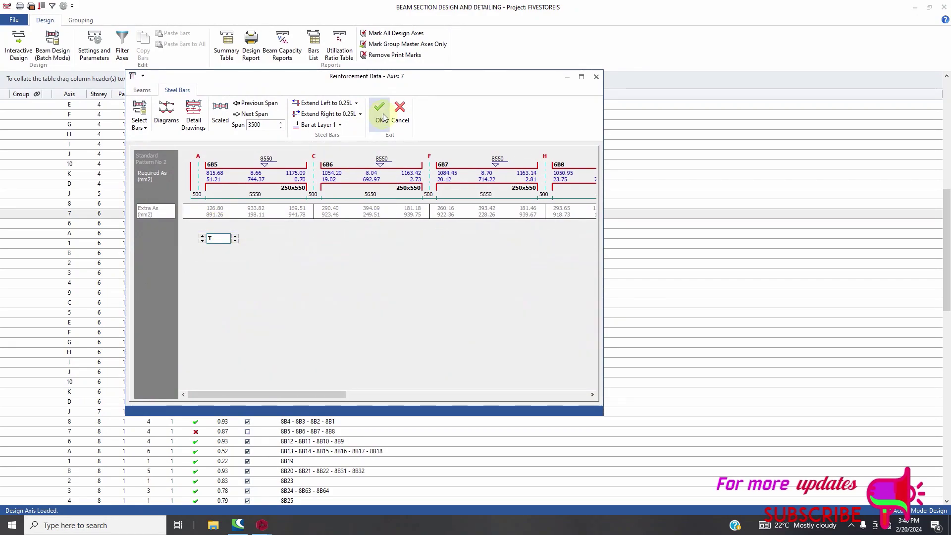
Open the interactive design of axis 7 on storey 8 (beams 8B5 to 8B8) and accept its reinforcement.
{"action": "scroll", "coordinate": [233, 233], "scroll_direction": "down", "scroll_amount": 10}
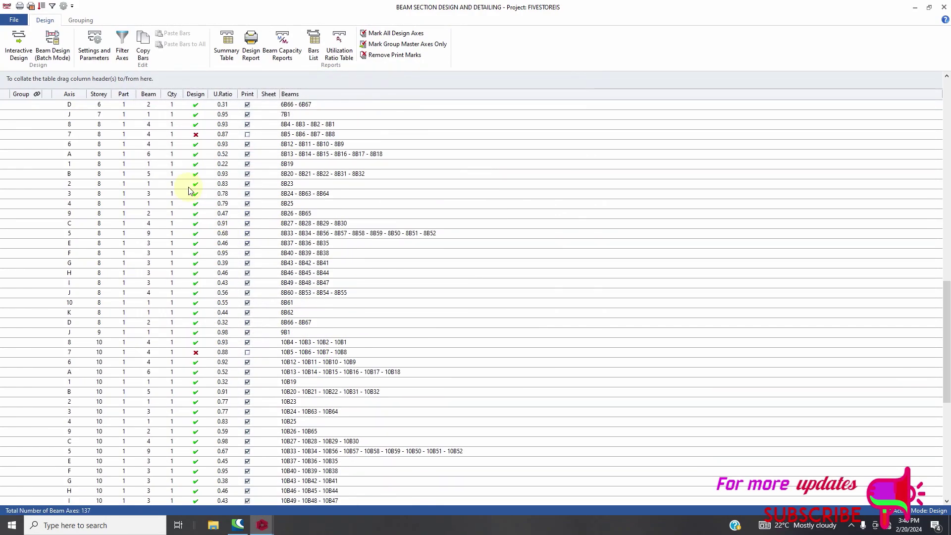
{"action": "left_click", "coordinate": [205, 136]}
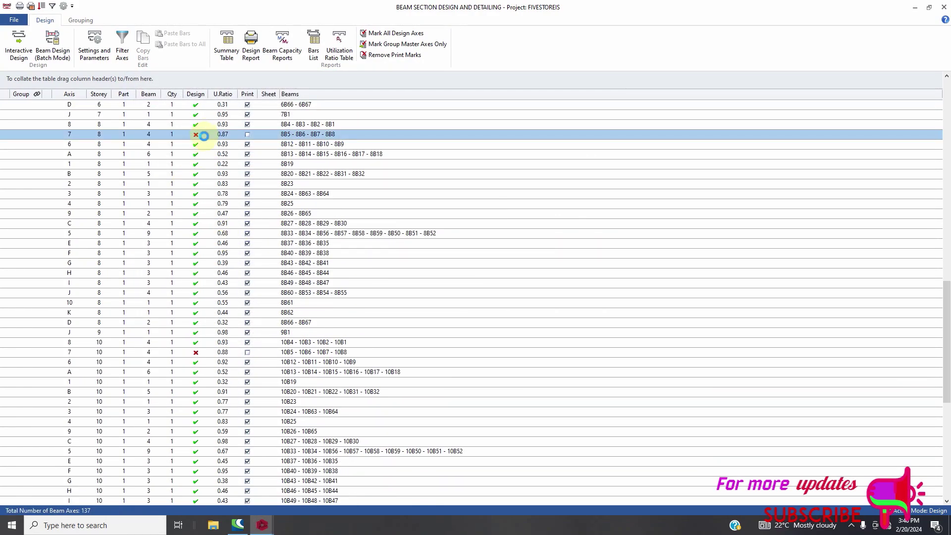
{"action": "double_click", "coordinate": [205, 136]}
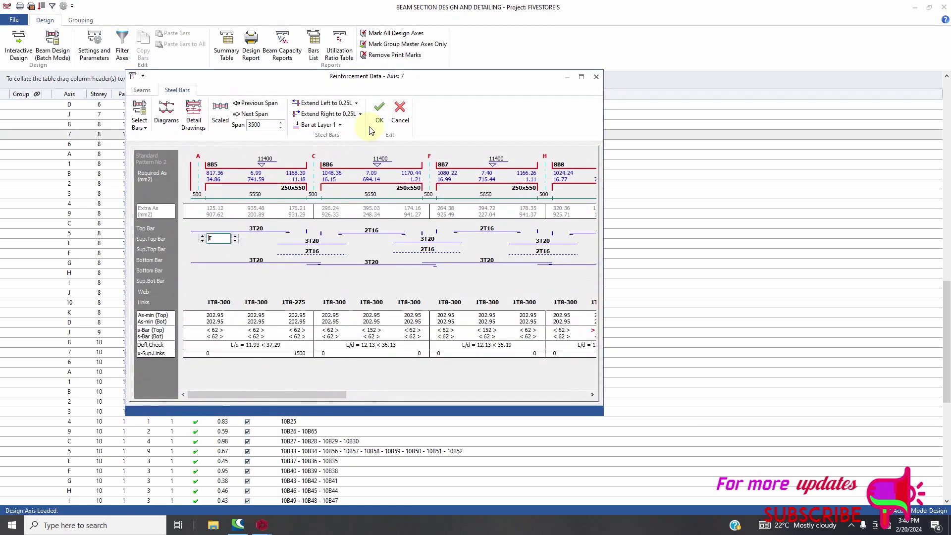
{"action": "left_click", "coordinate": [377, 122]}
Open the interactive design of axis 7 on storey 10 (beams 10B5 to 10B8) and accept its reinforcement.
{"action": "scroll", "coordinate": [253, 238], "scroll_direction": "down", "scroll_amount": 5}
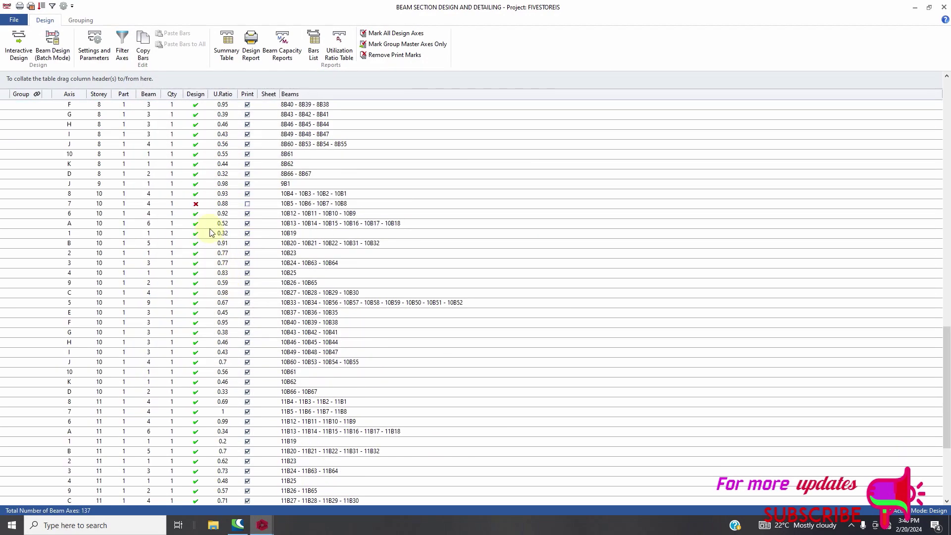
{"action": "left_click", "coordinate": [207, 203]}
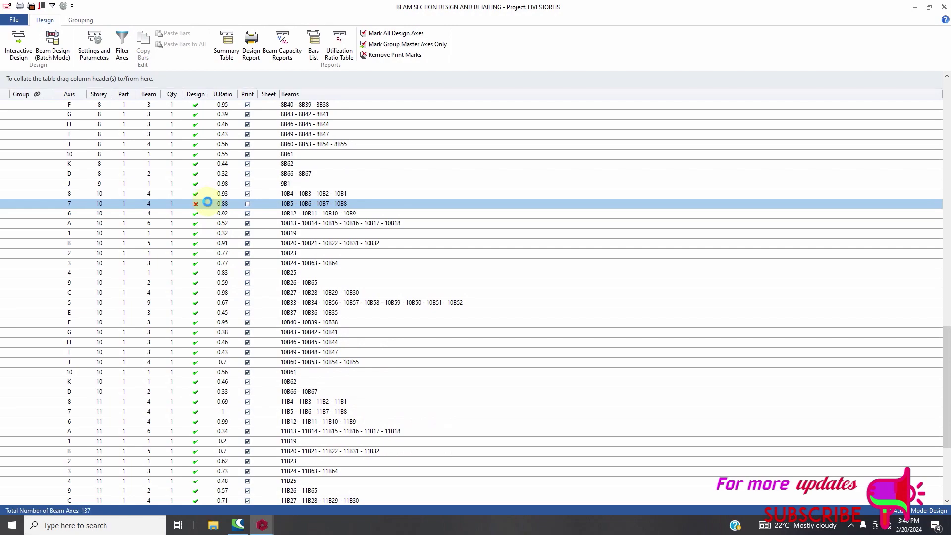
{"action": "double_click", "coordinate": [210, 203]}
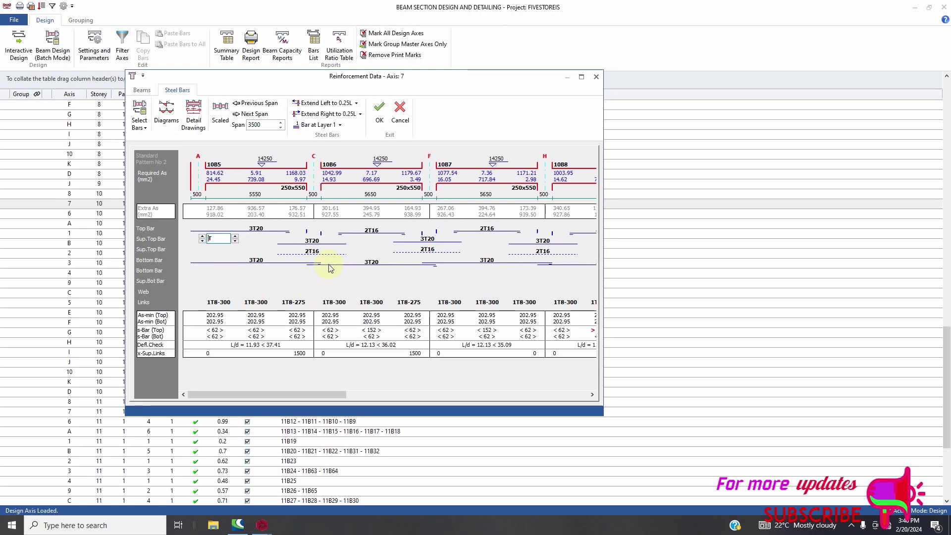
{"action": "left_click", "coordinate": [379, 112]}
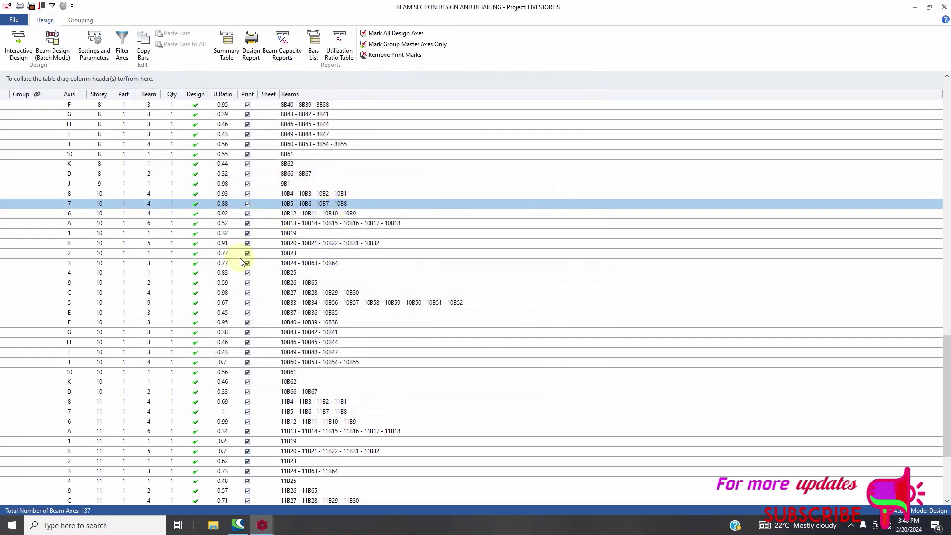
Open the interactive design of axis @1 on storey 12 (beams 12B64 to 12B66) and reselect its steel bars.
{"action": "scroll", "coordinate": [265, 294], "scroll_direction": "down", "scroll_amount": 5}
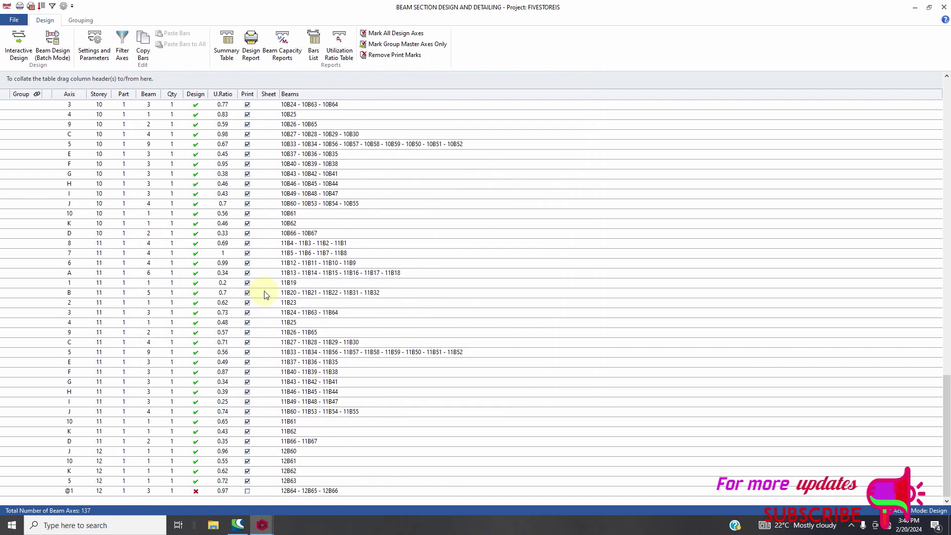
{"action": "left_click", "coordinate": [211, 491]}
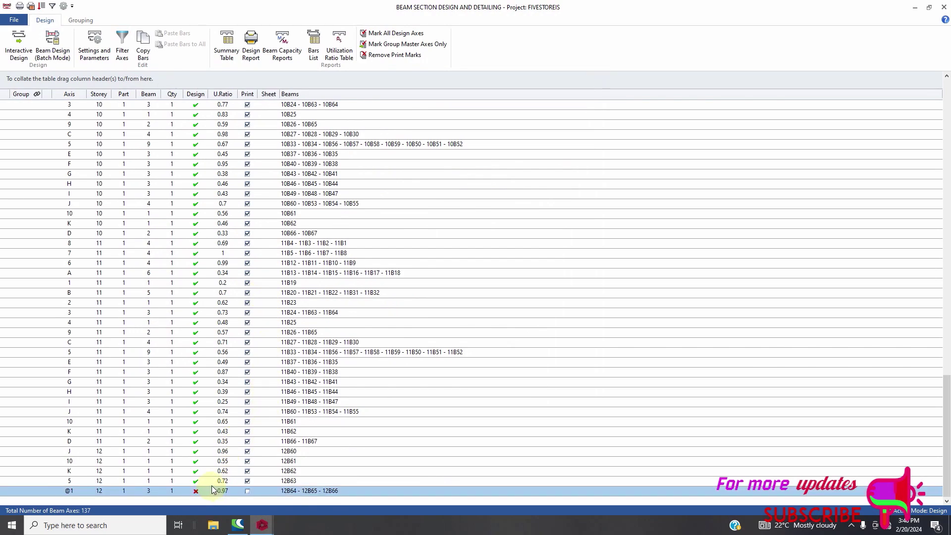
{"action": "key", "text": "Up"}
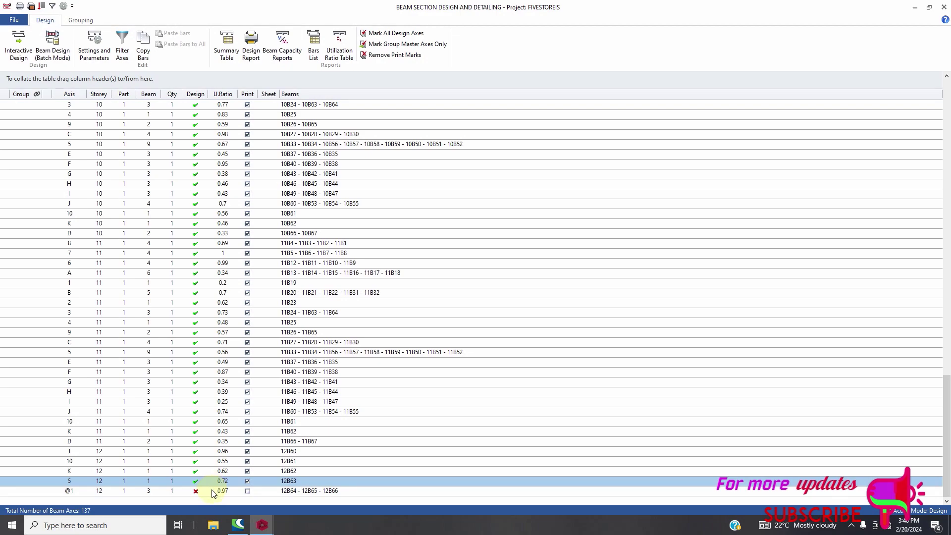
{"action": "double_click", "coordinate": [213, 491]}
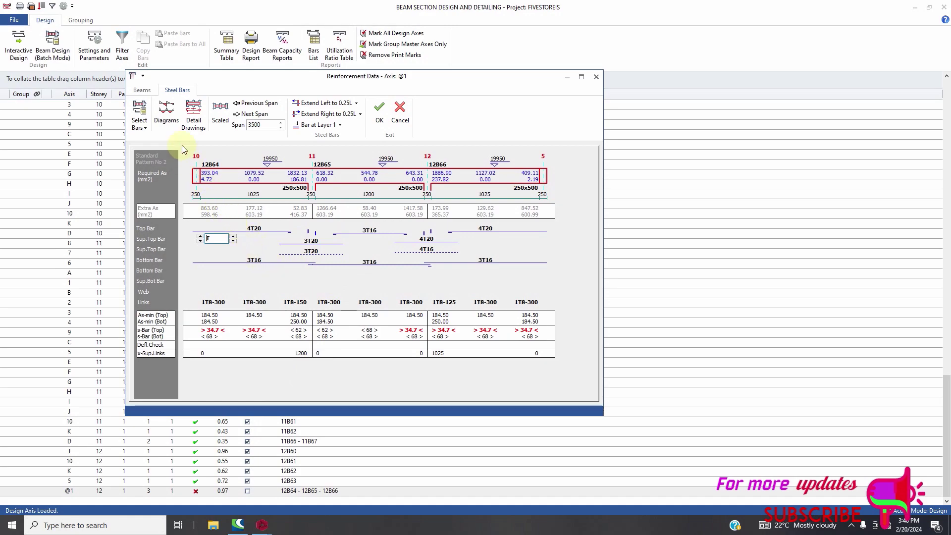
{"action": "left_click", "coordinate": [140, 110]}
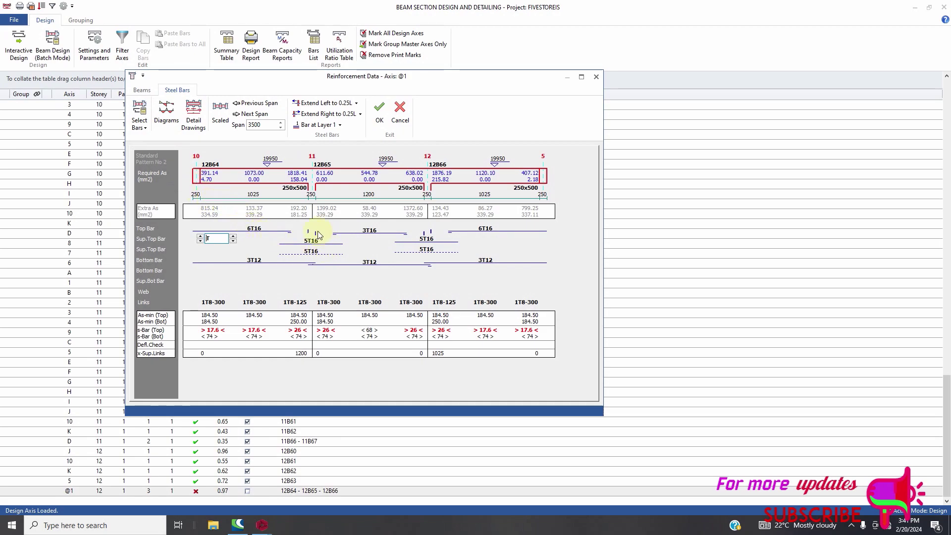
Set the depth h of beams 12B64, 12B65 and 12B66 to 550 mm, redesign axis @1 and accept it.
{"action": "left_click", "coordinate": [141, 90]}
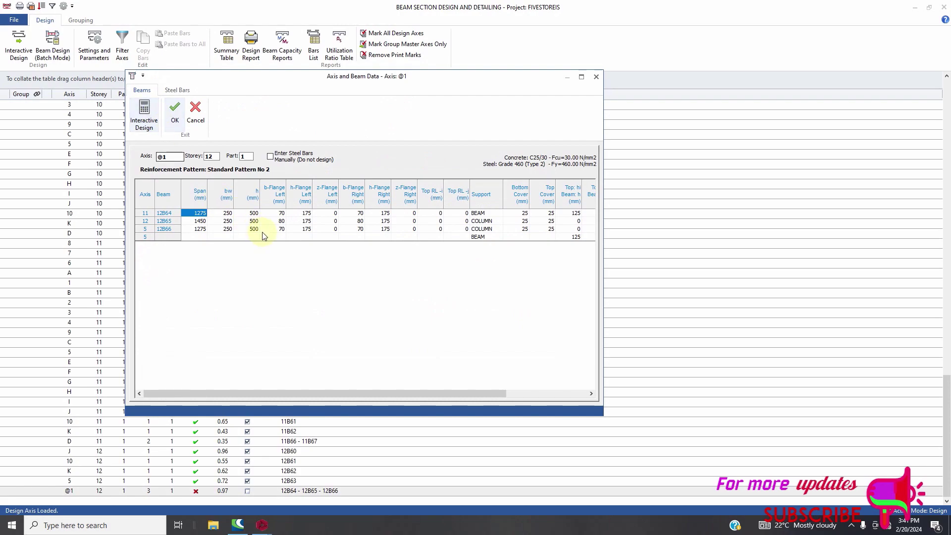
{"action": "left_click", "coordinate": [252, 215]}
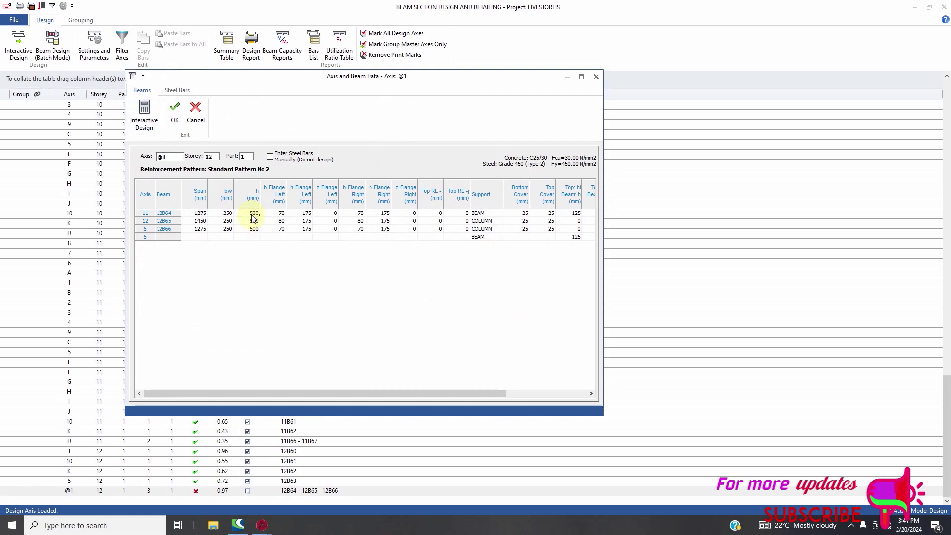
{"action": "type", "text": "55"}
{"action": "left_click", "coordinate": [253, 221]}
{"action": "type", "text": "550"}
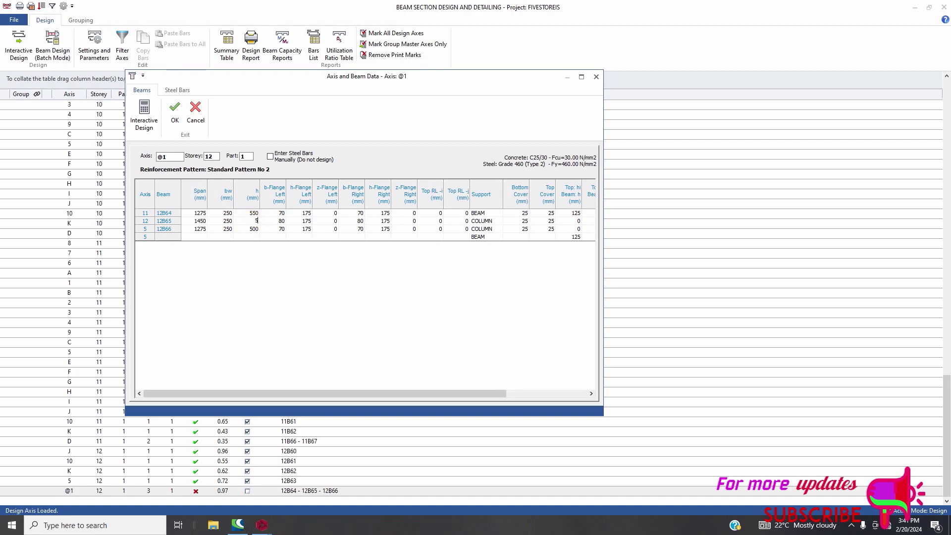
{"action": "left_click", "coordinate": [255, 230]}
{"action": "type", "text": "550"}
{"action": "left_click", "coordinate": [217, 230]}
{"action": "left_click", "coordinate": [251, 221]}
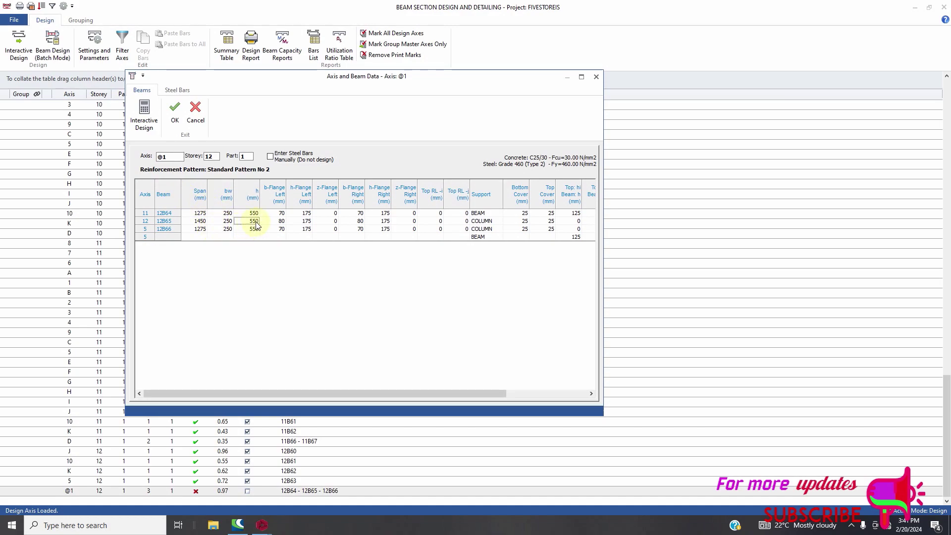
{"action": "left_click", "coordinate": [145, 119]}
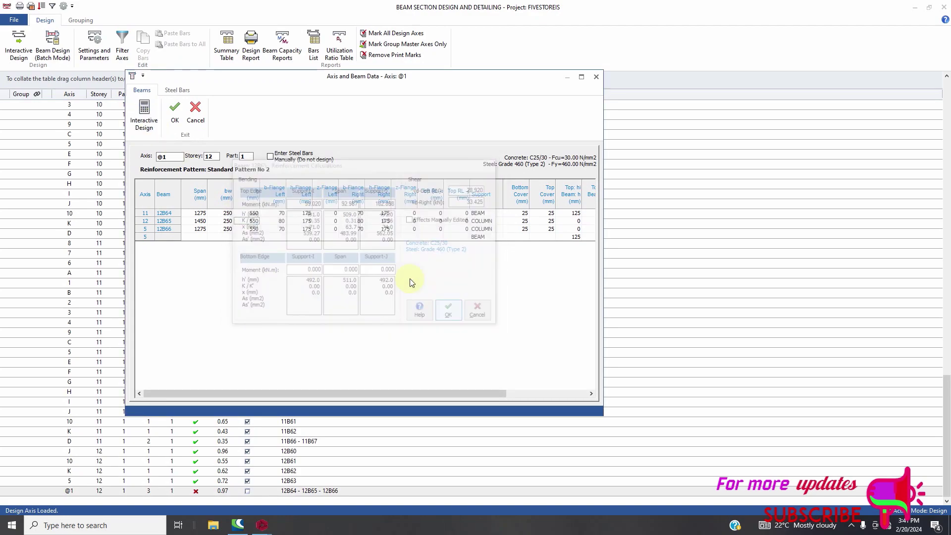
{"action": "left_click", "coordinate": [176, 119]}
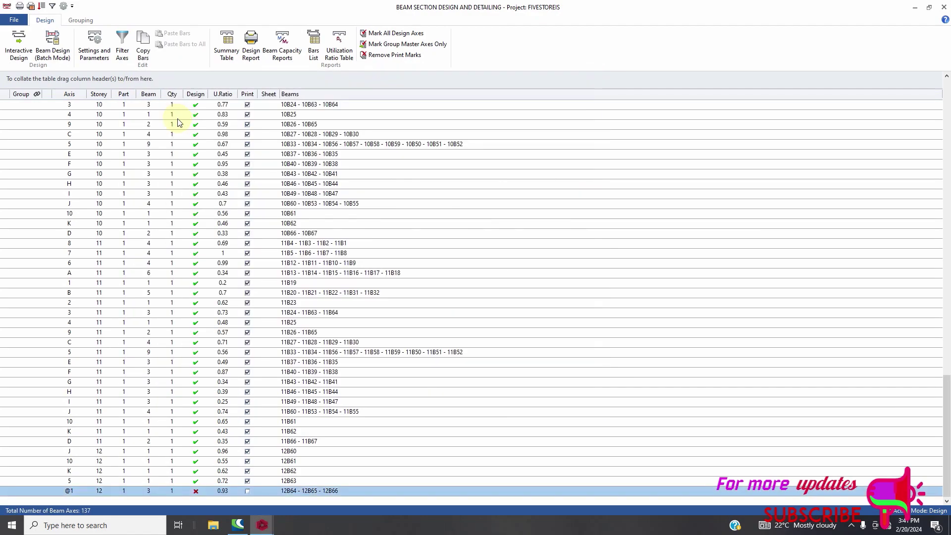
Reopen axis @1 on storey 12, edit the depth of beam 12B66 in its beam data and accept the axis.
{"action": "double_click", "coordinate": [219, 490]}
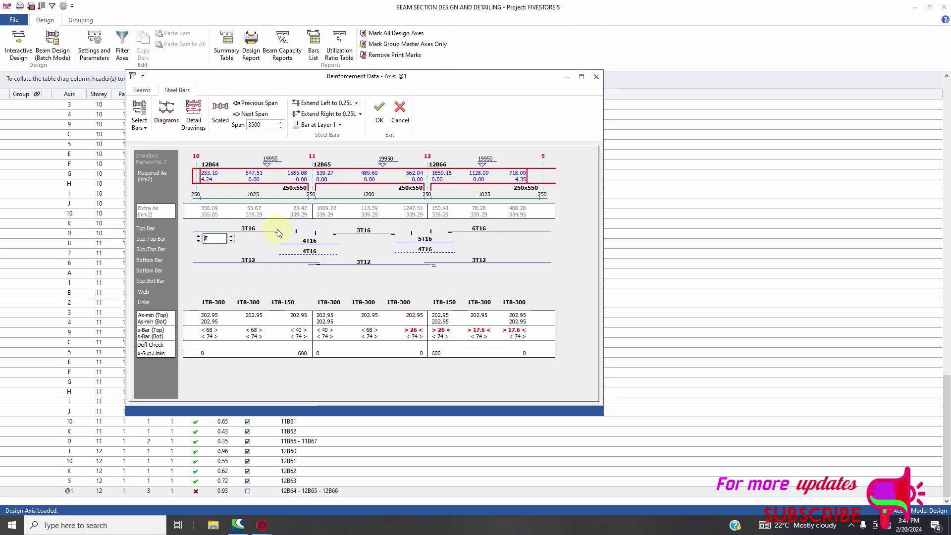
{"action": "left_click", "coordinate": [142, 90]}
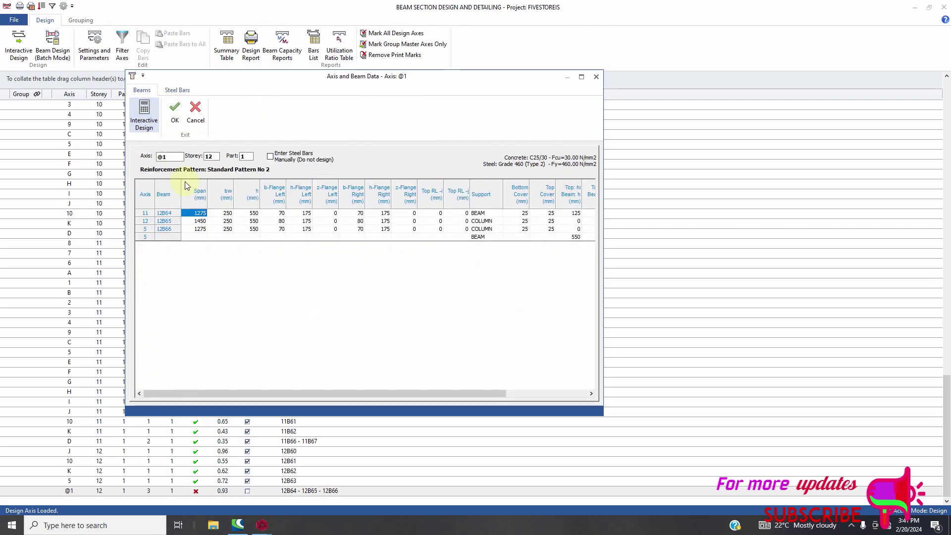
{"action": "left_click", "coordinate": [254, 229]}
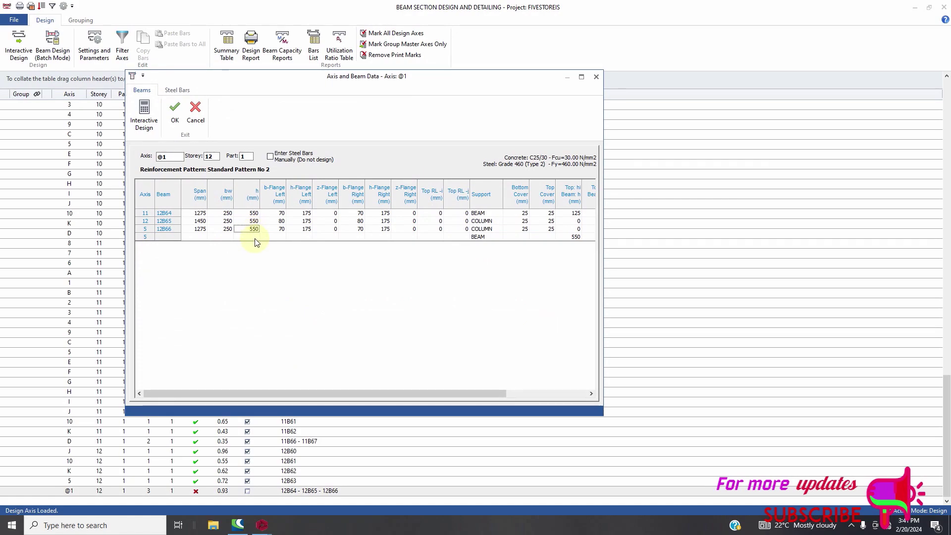
{"action": "type", "text": "6"}
{"action": "left_click", "coordinate": [176, 111]}
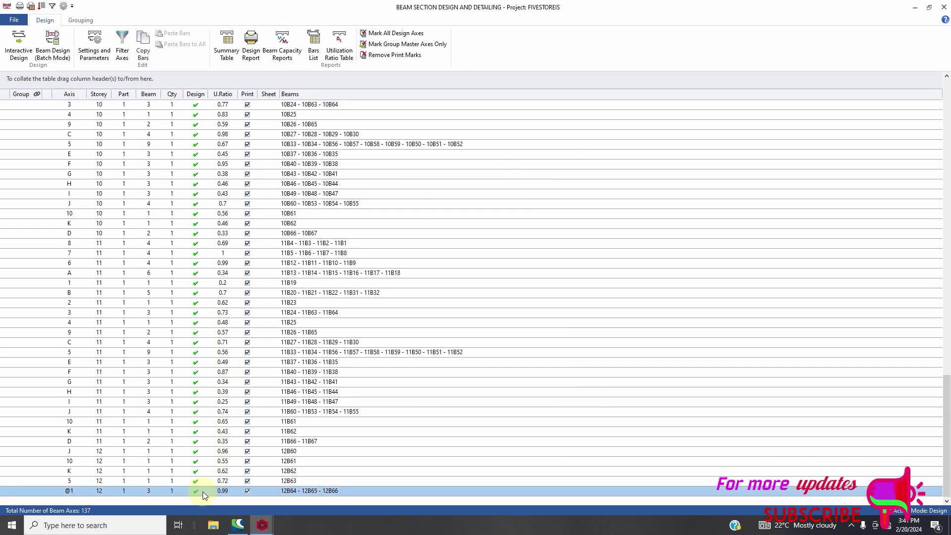
Reopen the reinforcement data of axis @1 on storey 12 and reselect its steel bars.
{"action": "double_click", "coordinate": [222, 491]}
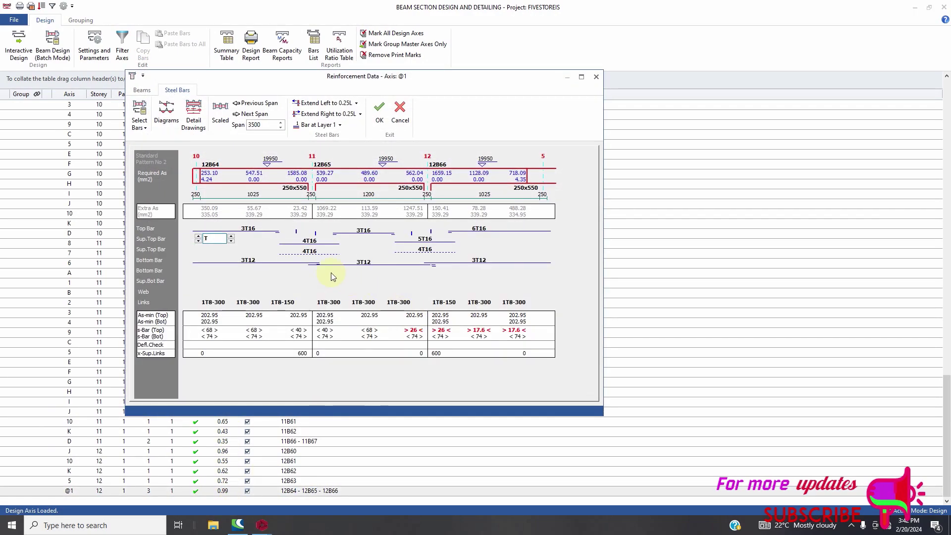
{"action": "left_click", "coordinate": [141, 113]}
Set the links of beam 12B66 to 1T8-175 in the span and 1T8-250 at its end support.
{"action": "left_click", "coordinate": [492, 308]}
{"action": "left_click", "coordinate": [505, 304]}
{"action": "left_click", "coordinate": [506, 305]}
{"action": "left_click", "coordinate": [505, 304]}
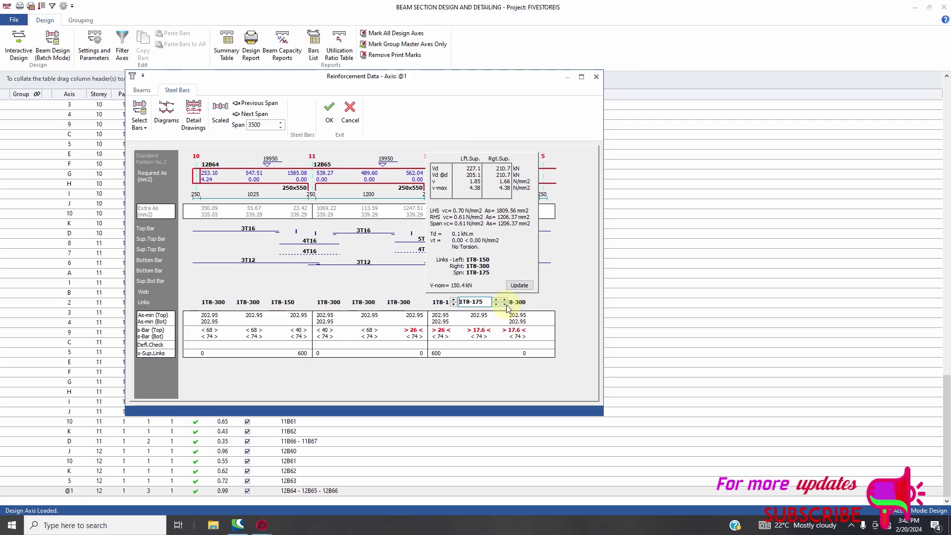
{"action": "left_click", "coordinate": [518, 303]}
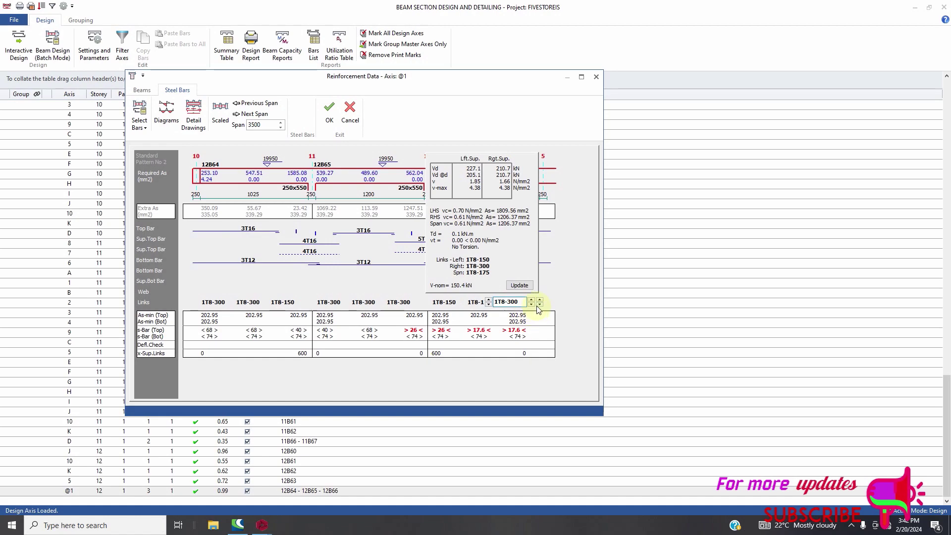
{"action": "left_click", "coordinate": [540, 305]}
{"action": "left_click", "coordinate": [540, 304]}
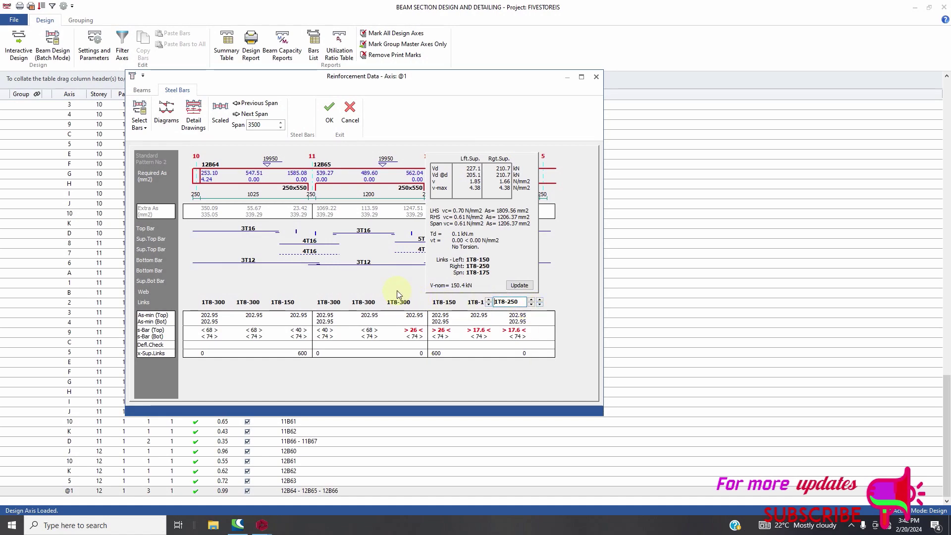
{"action": "left_click", "coordinate": [396, 302]}
Try a 12 mm diameter for the first-layer top support bars at axis 12, and set them to 4T16.
{"action": "left_click", "coordinate": [427, 242]}
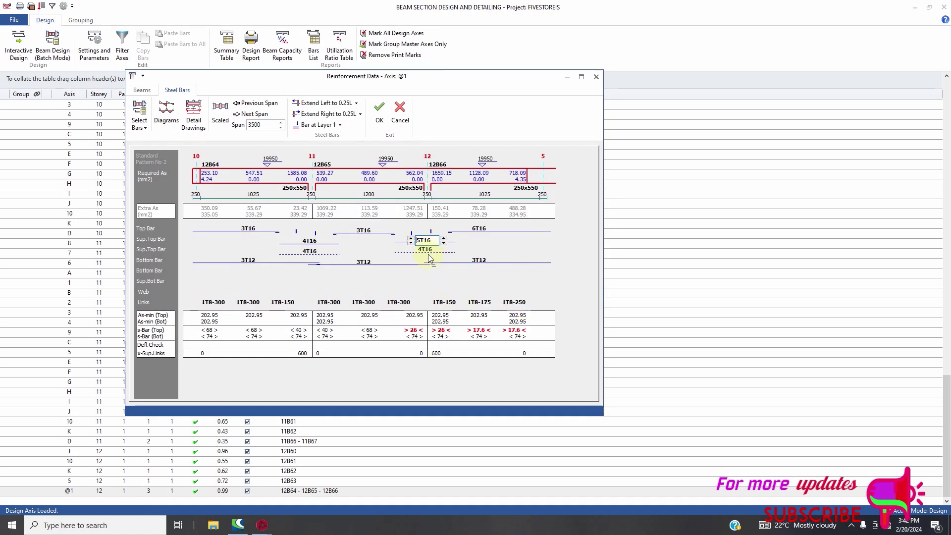
{"action": "left_click", "coordinate": [444, 243]}
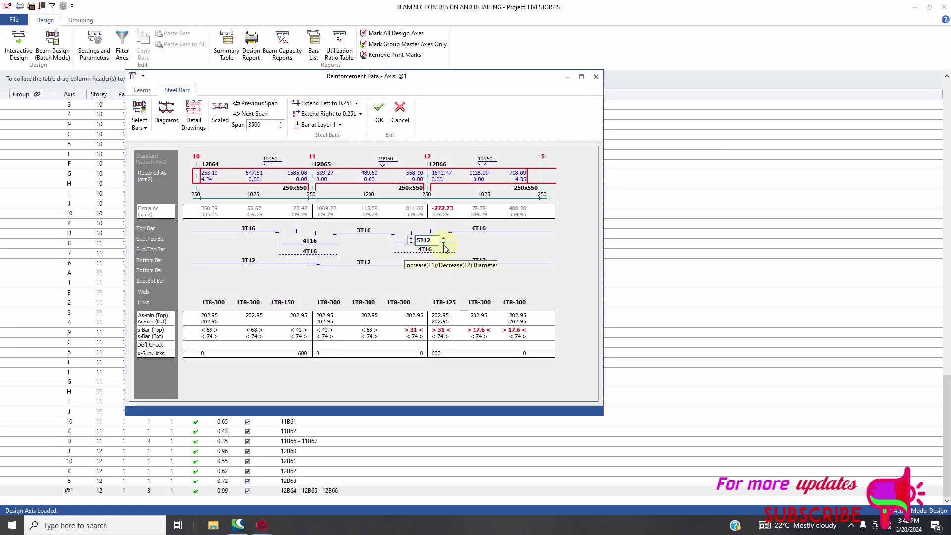
{"action": "left_click", "coordinate": [443, 243]}
{"action": "left_click", "coordinate": [444, 240]}
{"action": "left_click", "coordinate": [410, 243]}
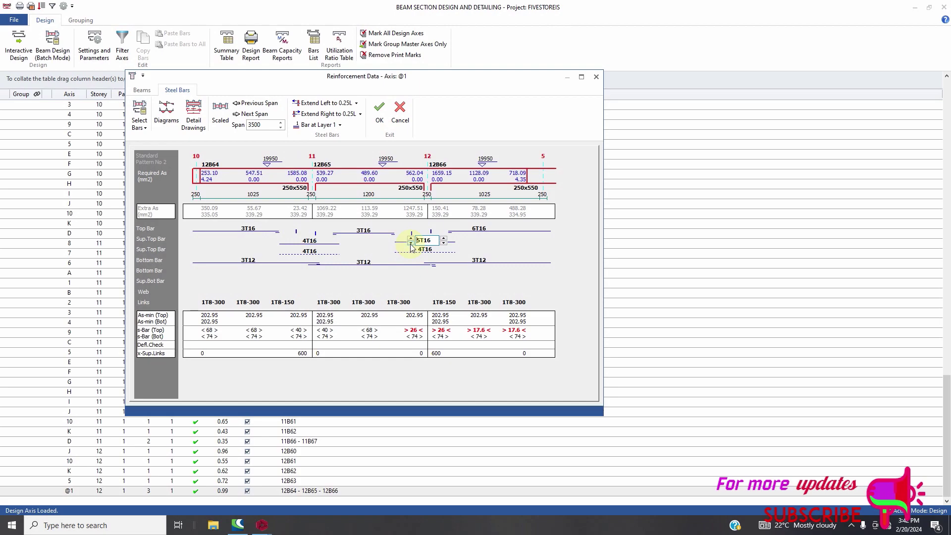
Reduce the top bars of beam 12B66 to 4T16.
{"action": "left_click", "coordinate": [479, 261]}
{"action": "left_click", "coordinate": [477, 233]}
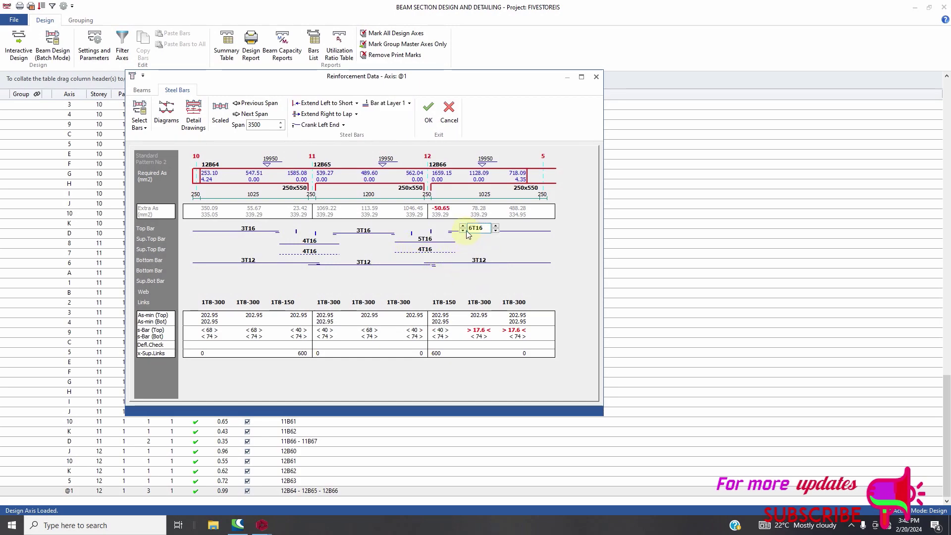
{"action": "left_click", "coordinate": [464, 231]}
{"action": "left_click", "coordinate": [465, 231]}
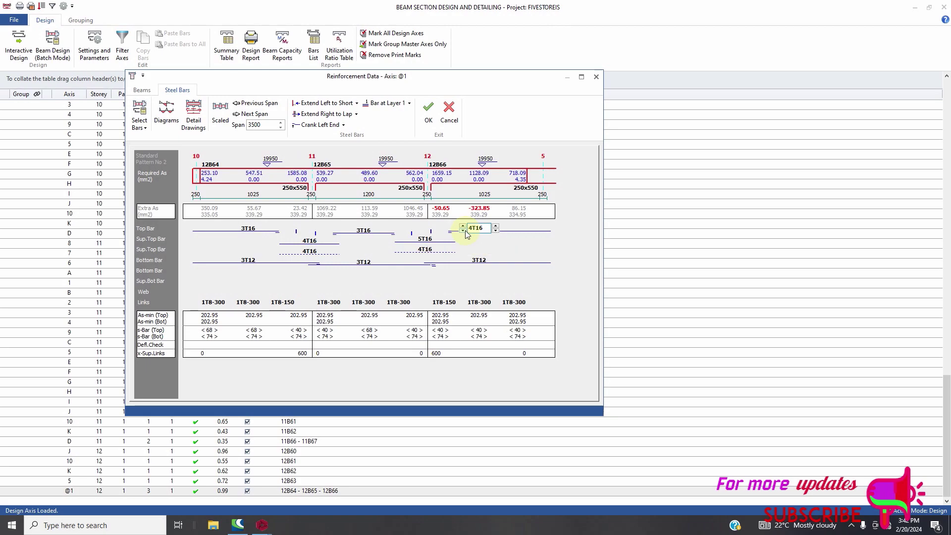
{"action": "left_click", "coordinate": [460, 267]}
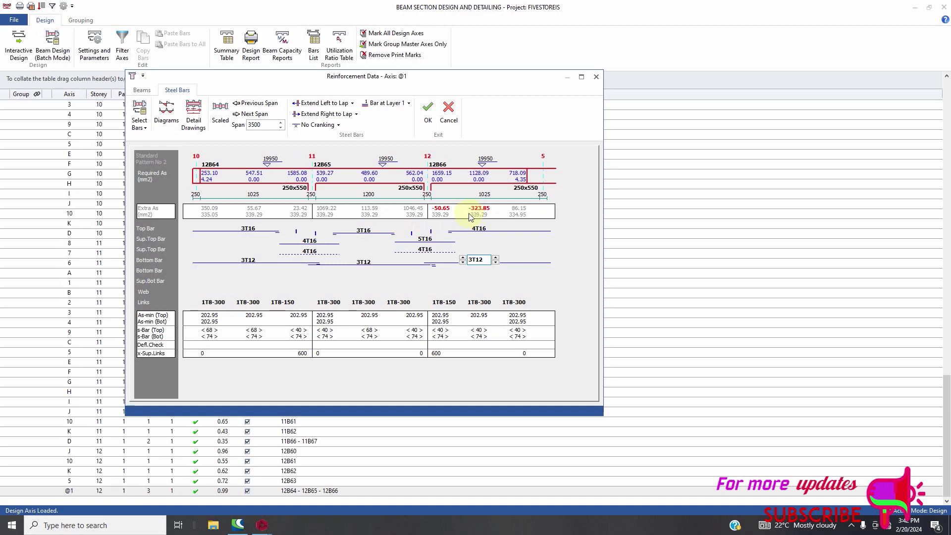
Try 4T12 for the top bars of beam 12B66, and restore the 16 mm diameter.
{"action": "left_click", "coordinate": [481, 229]}
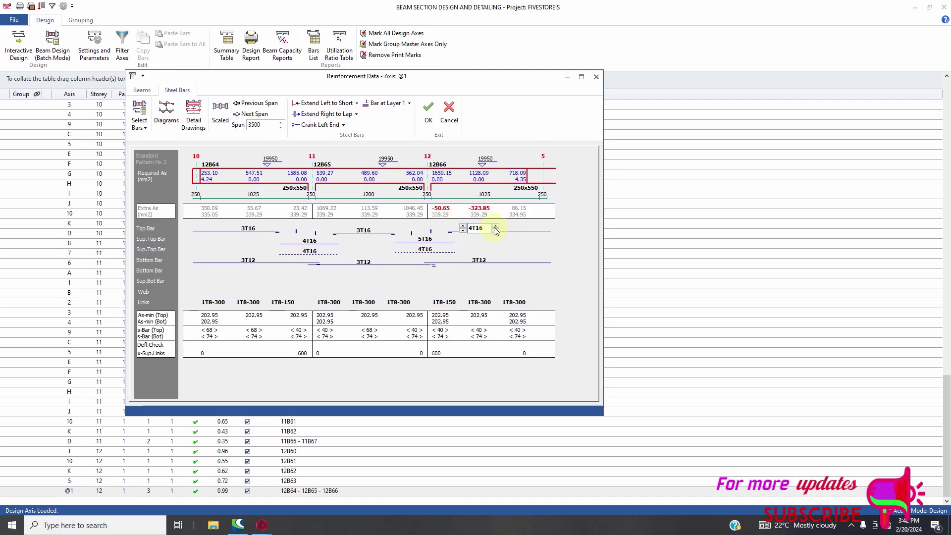
{"action": "left_click", "coordinate": [496, 232]}
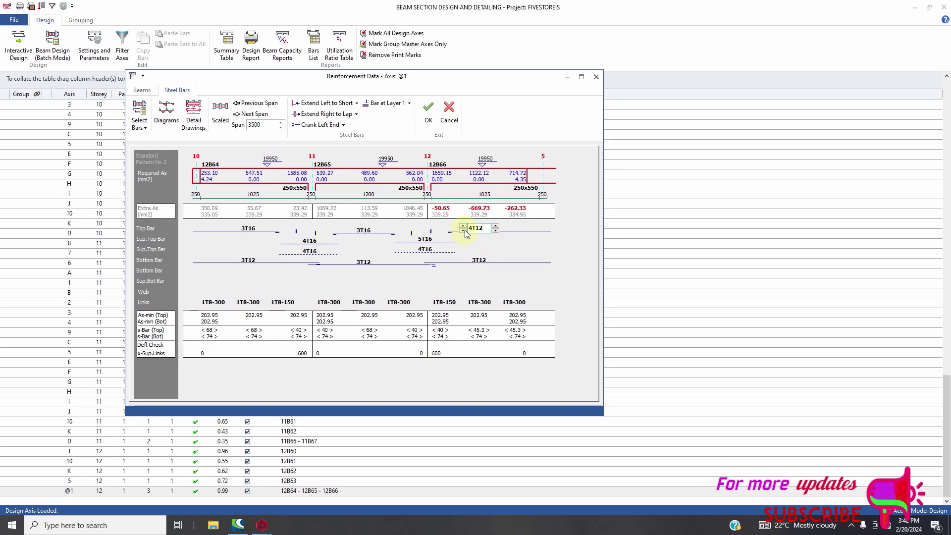
{"action": "left_click", "coordinate": [496, 226]}
Try raising the top bars of beam 12B66 to 9T16, and bring them back down to 4T16.
{"action": "left_click", "coordinate": [463, 226]}
{"action": "left_click", "coordinate": [463, 226]}
{"action": "left_click", "coordinate": [463, 226]}
{"action": "left_click", "coordinate": [463, 226]}
{"action": "left_click", "coordinate": [463, 226]}
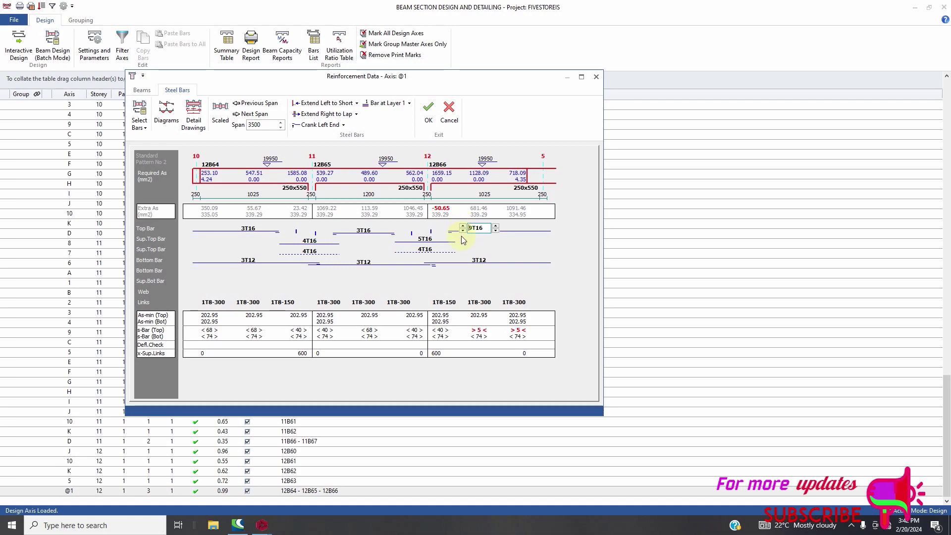
{"action": "left_click", "coordinate": [462, 231]}
{"action": "left_click", "coordinate": [463, 231]}
{"action": "left_click", "coordinate": [463, 231]}
{"action": "left_click", "coordinate": [463, 230]}
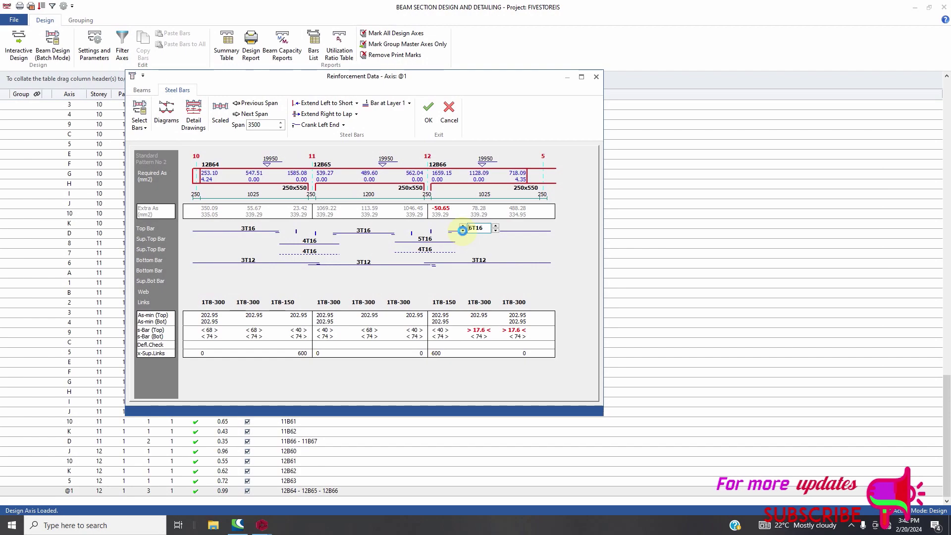
Try other quantities and diameters for the first-layer top support bars at axis 12, and return them to 4T16.
{"action": "left_click", "coordinate": [425, 239]}
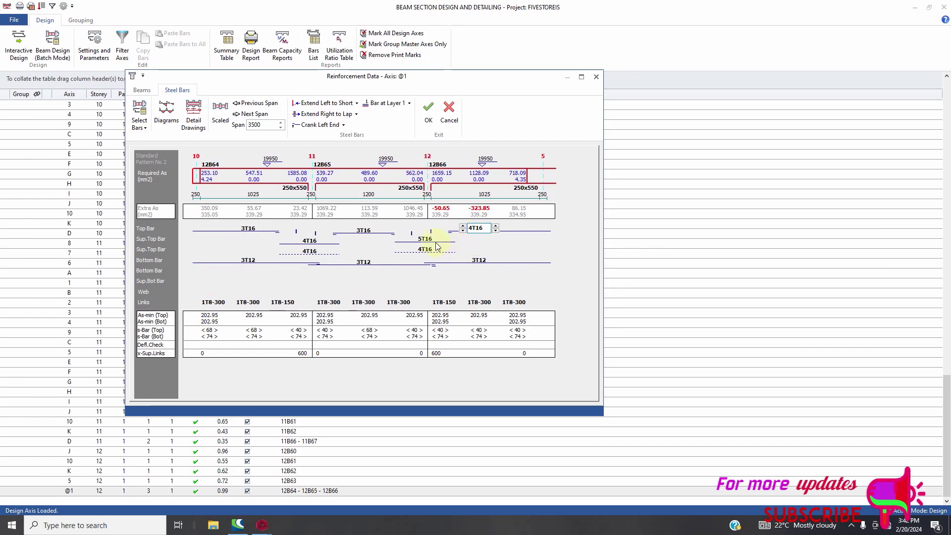
{"action": "left_click", "coordinate": [411, 243]}
{"action": "left_click", "coordinate": [445, 240]}
{"action": "left_click", "coordinate": [444, 240]}
{"action": "left_click", "coordinate": [444, 240]}
{"action": "left_click", "coordinate": [443, 242]}
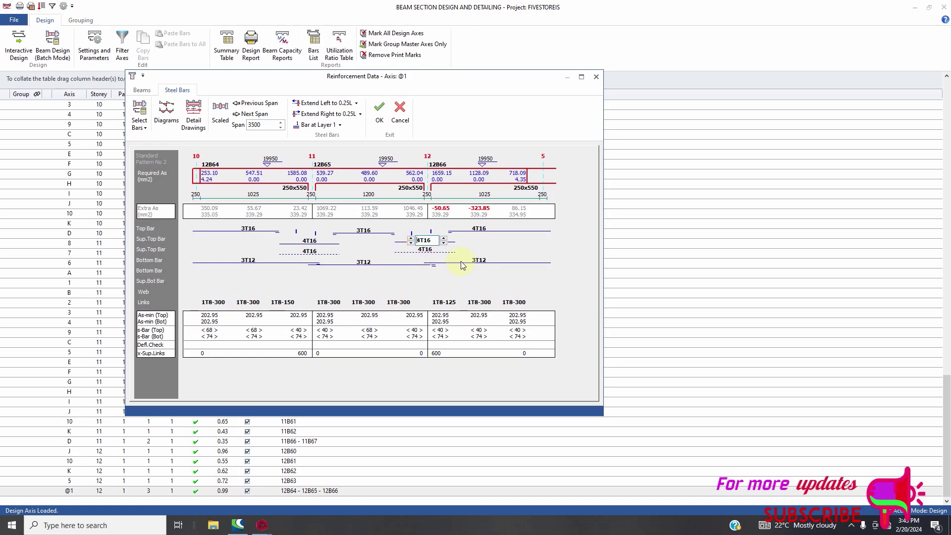
Add one bar to the second-layer top support bars at axis 12 and set beam 12B66's top bars to 6T16.
{"action": "left_click", "coordinate": [435, 252]}
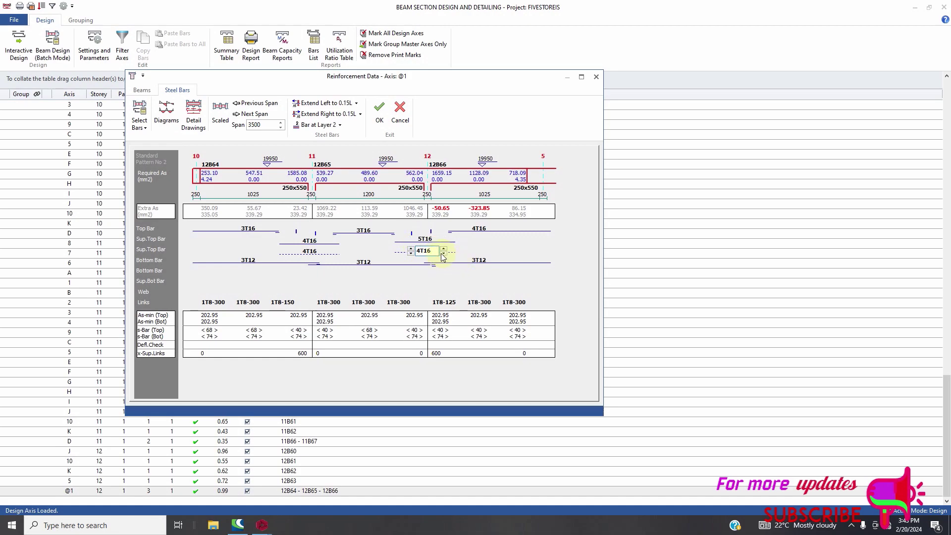
{"action": "left_click", "coordinate": [411, 249]}
{"action": "left_click", "coordinate": [478, 232]}
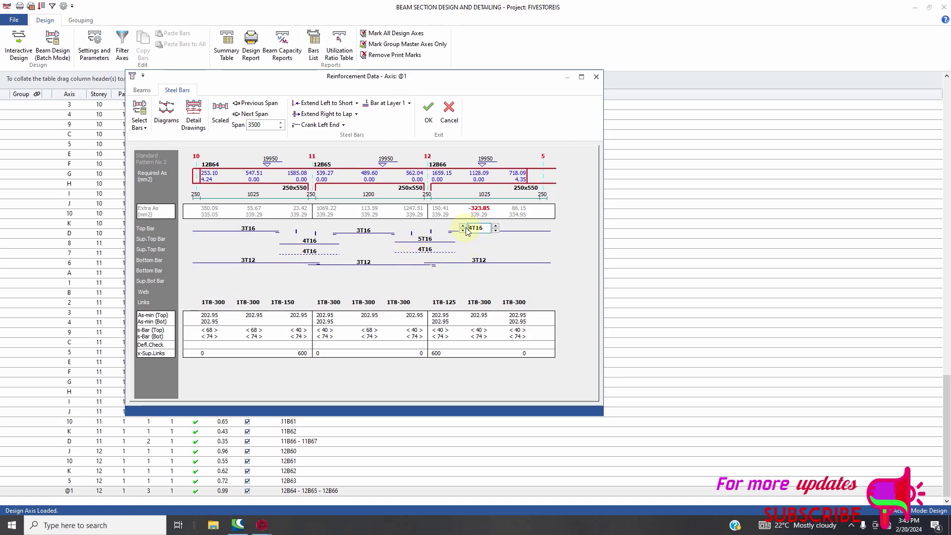
{"action": "left_click", "coordinate": [463, 227]}
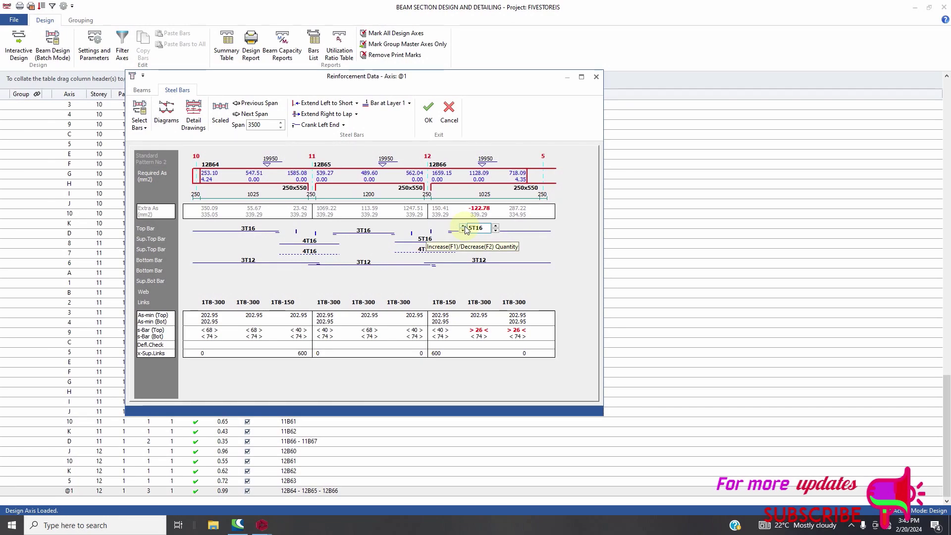
{"action": "left_click", "coordinate": [465, 227]}
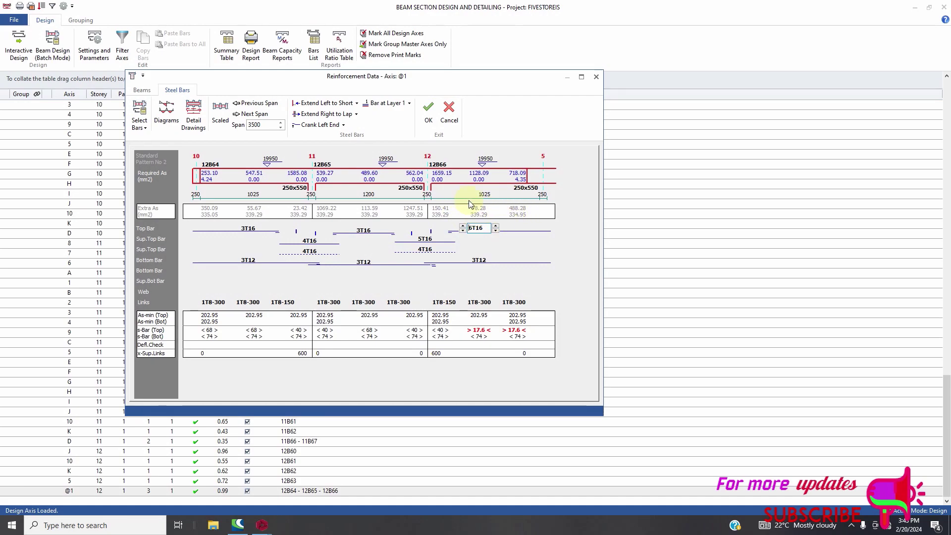
Accept the bar changes for axis @1, check the design status of all beam axes and close the beam section design.
{"action": "left_click", "coordinate": [428, 114]}
{"action": "scroll", "coordinate": [317, 336], "scroll_direction": "up", "scroll_amount": 20}
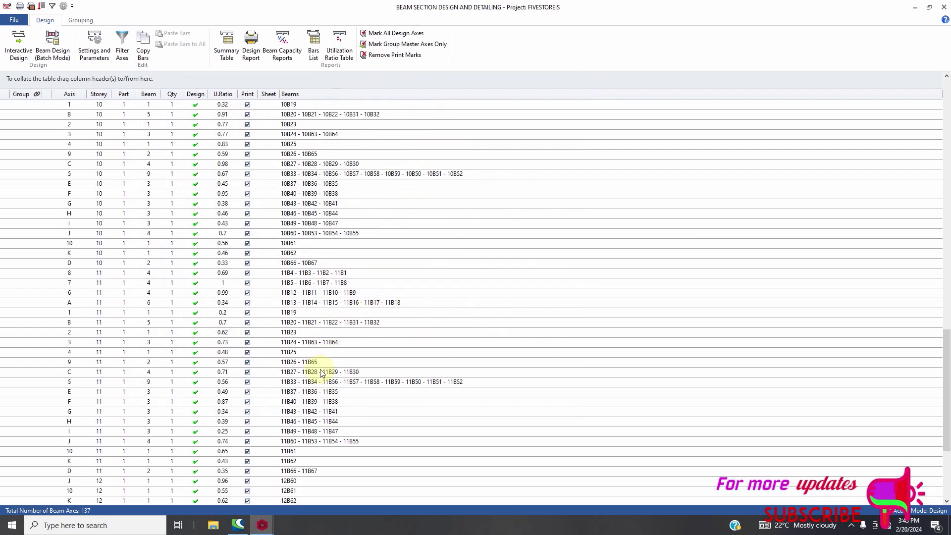
{"action": "scroll", "coordinate": [207, 158], "scroll_direction": "up", "scroll_amount": 8}
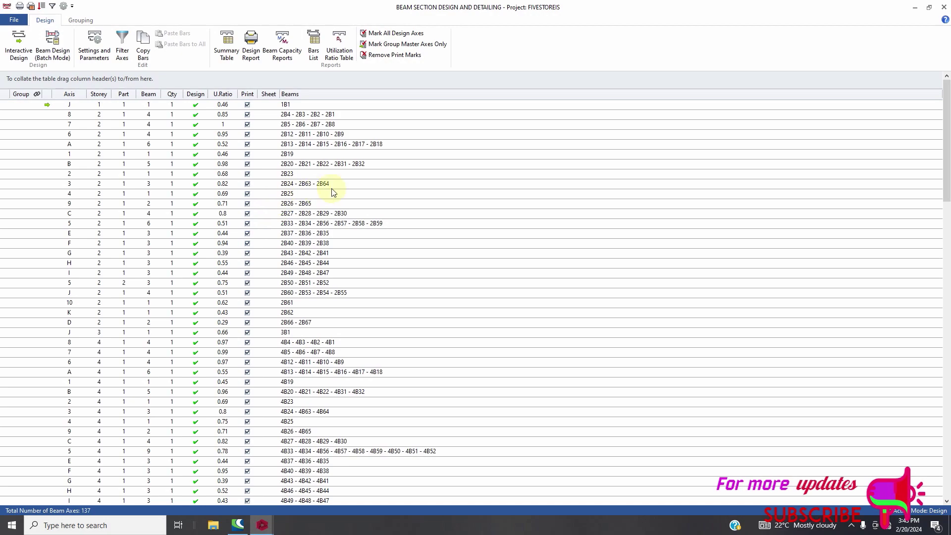
{"action": "left_click", "coordinate": [943, 7]}
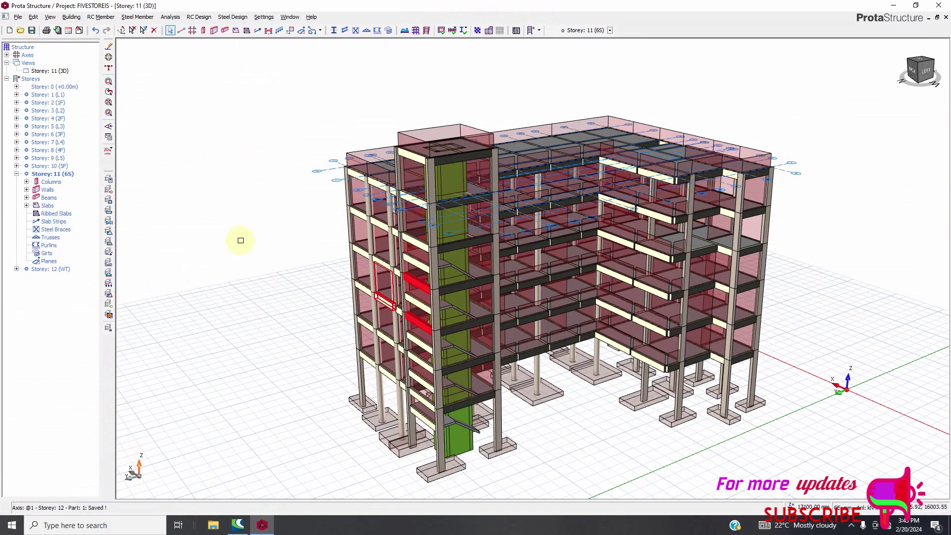
Recolour the 3D building model by Design Status using visual interrogation.
{"action": "scroll", "coordinate": [241, 241], "scroll_direction": "up", "scroll_amount": 2}
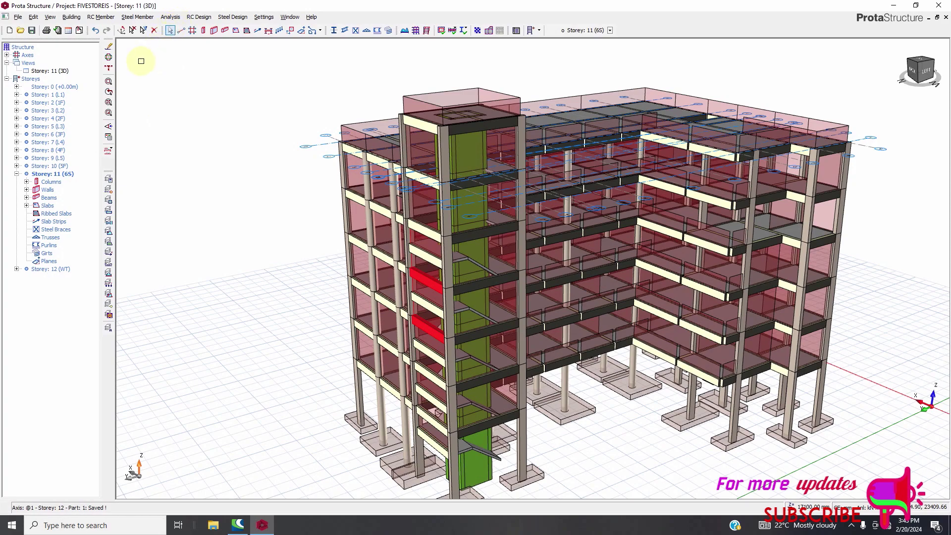
{"action": "left_click", "coordinate": [109, 151]}
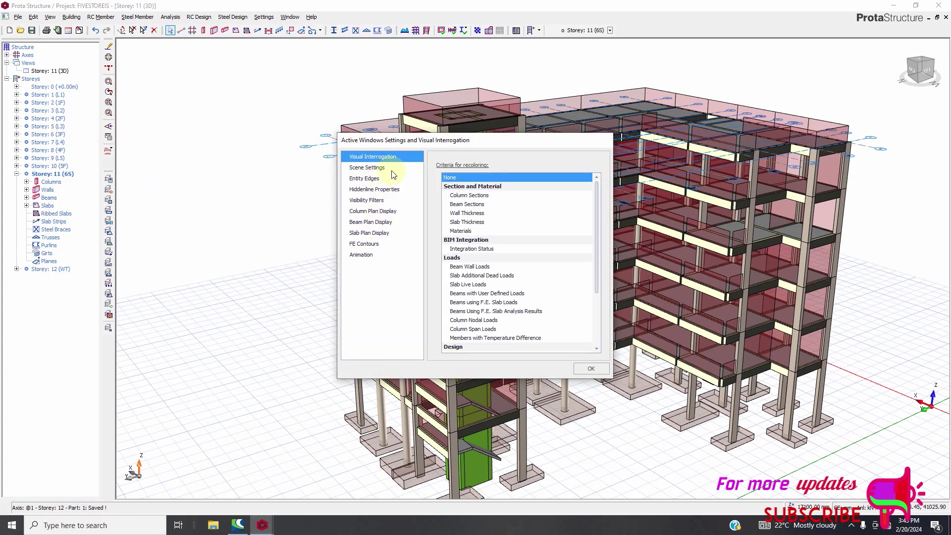
{"action": "scroll", "coordinate": [491, 329], "scroll_direction": "down", "scroll_amount": 2}
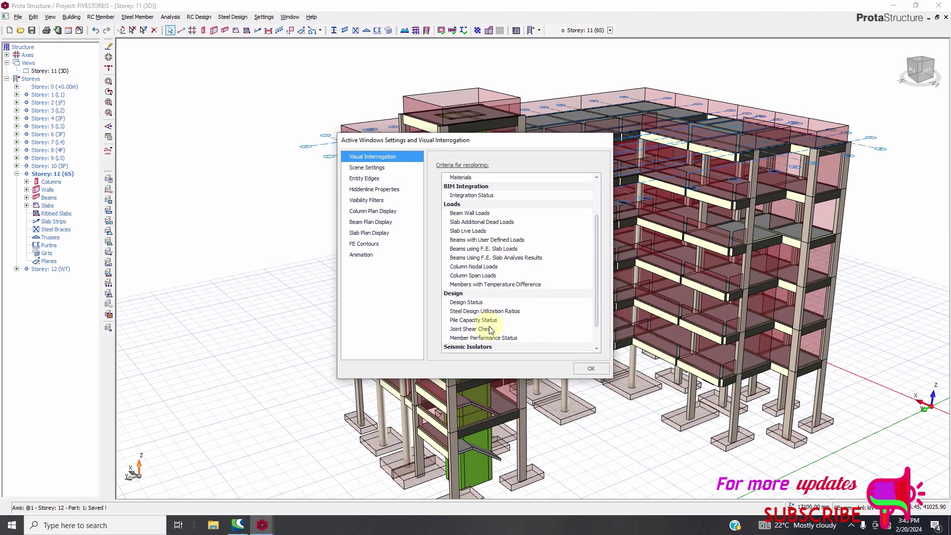
{"action": "left_click", "coordinate": [466, 302]}
{"action": "left_click", "coordinate": [592, 368]}
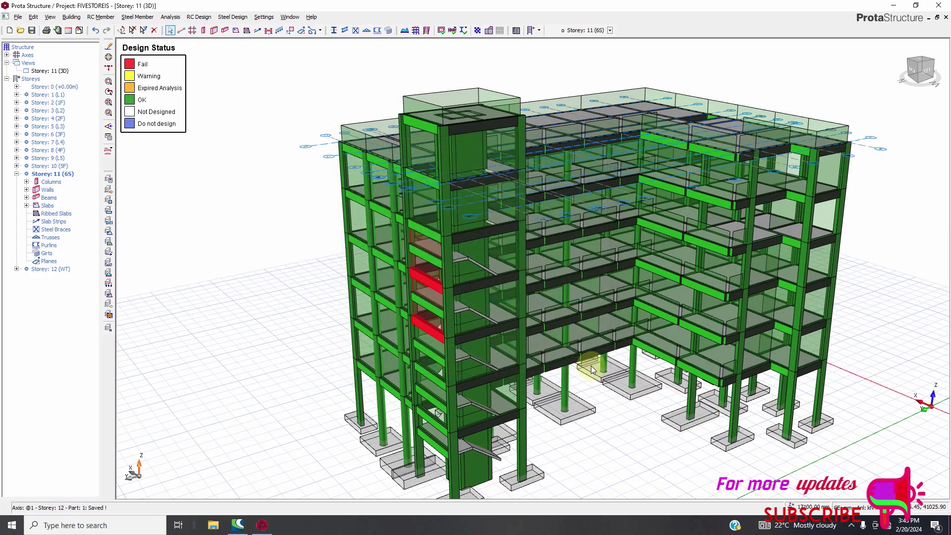
Examine the design-status colours of the building's members from several sides, including the right and left views.
{"action": "scroll", "coordinate": [322, 265], "scroll_direction": "down", "scroll_amount": 2}
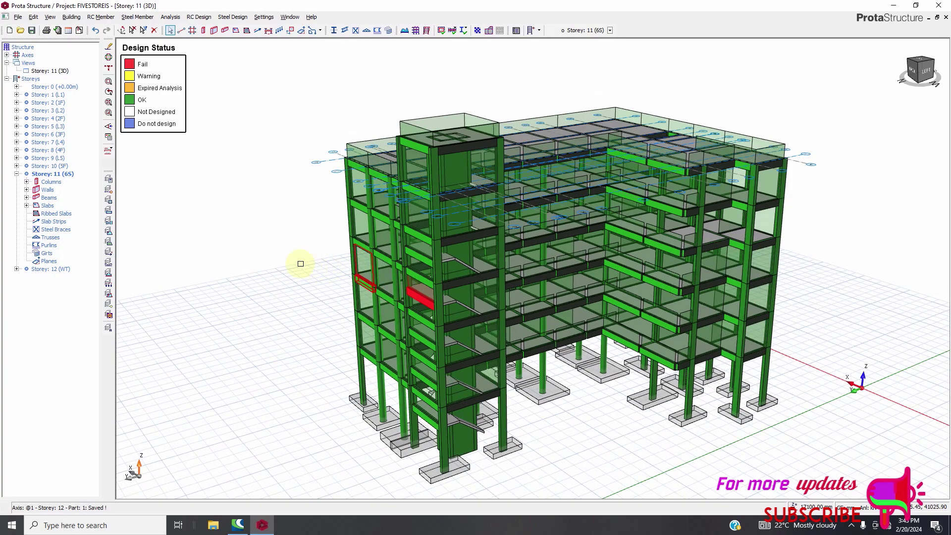
{"action": "left_click", "coordinate": [892, 78]}
{"action": "left_click", "coordinate": [890, 76]}
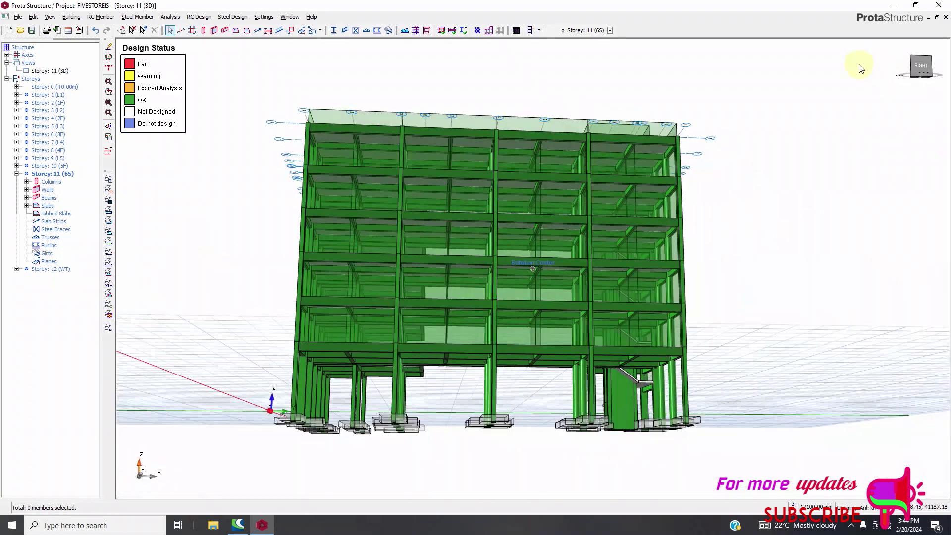
{"action": "left_click_drag", "start_coordinate": [890, 75], "coordinate": [917, 71]}
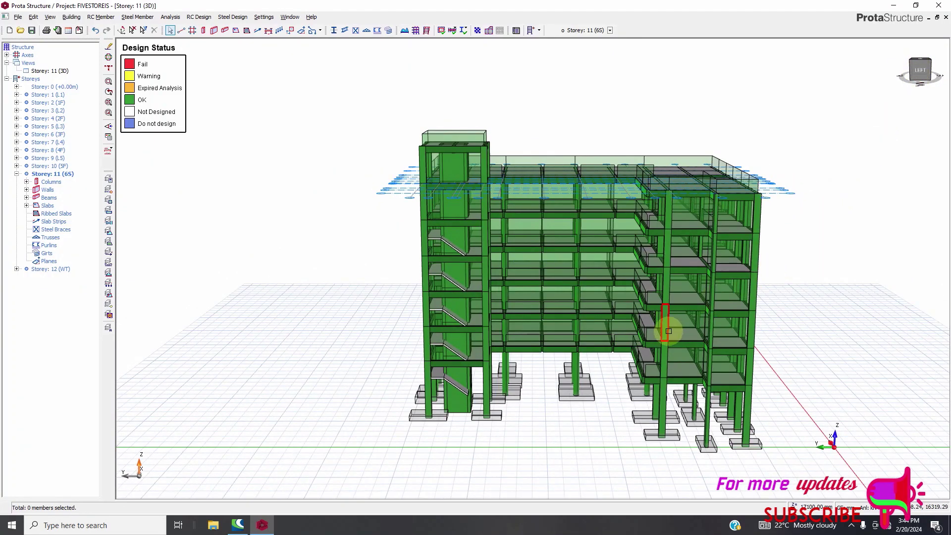
{"action": "mouse_move", "coordinate": [661, 337]}
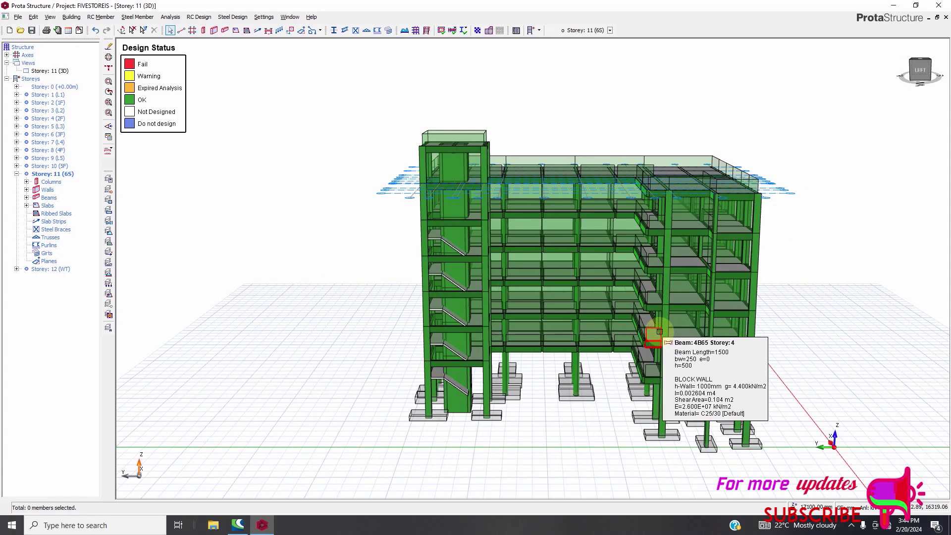
{"action": "mouse_move", "coordinate": [658, 319]}
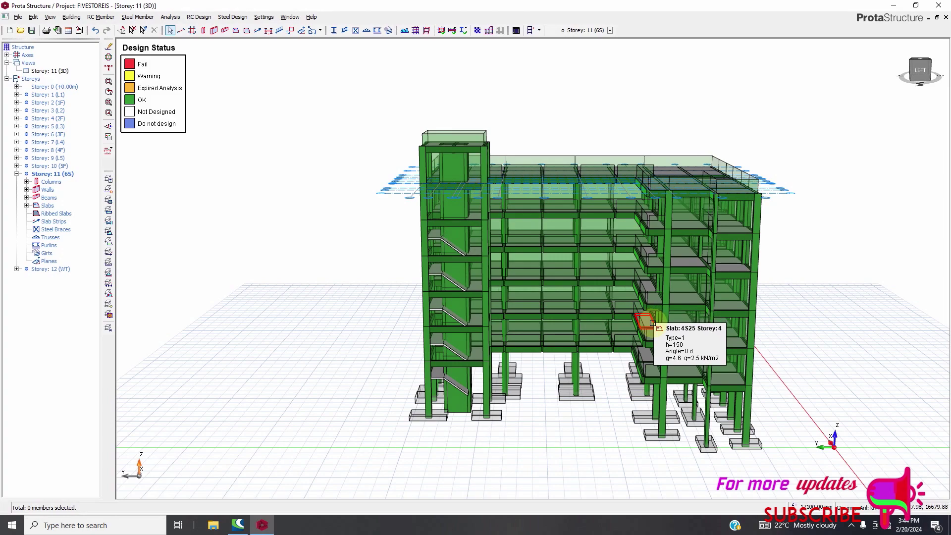
{"action": "left_click", "coordinate": [852, 526]}
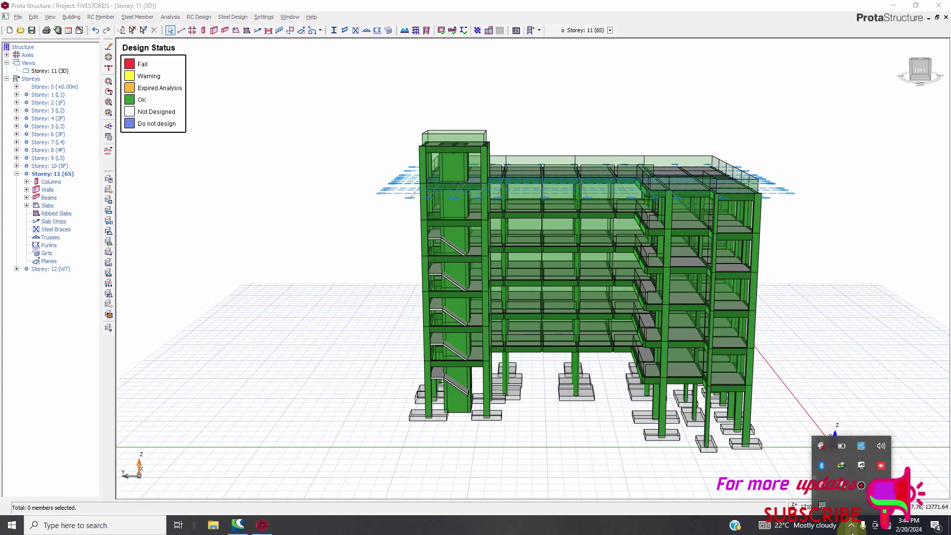
{"action": "left_click", "coordinate": [861, 488]}
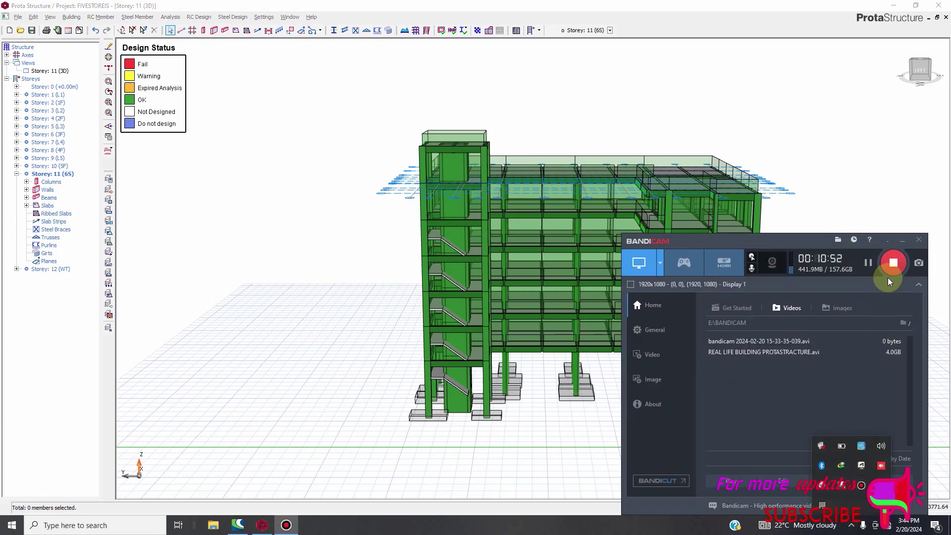